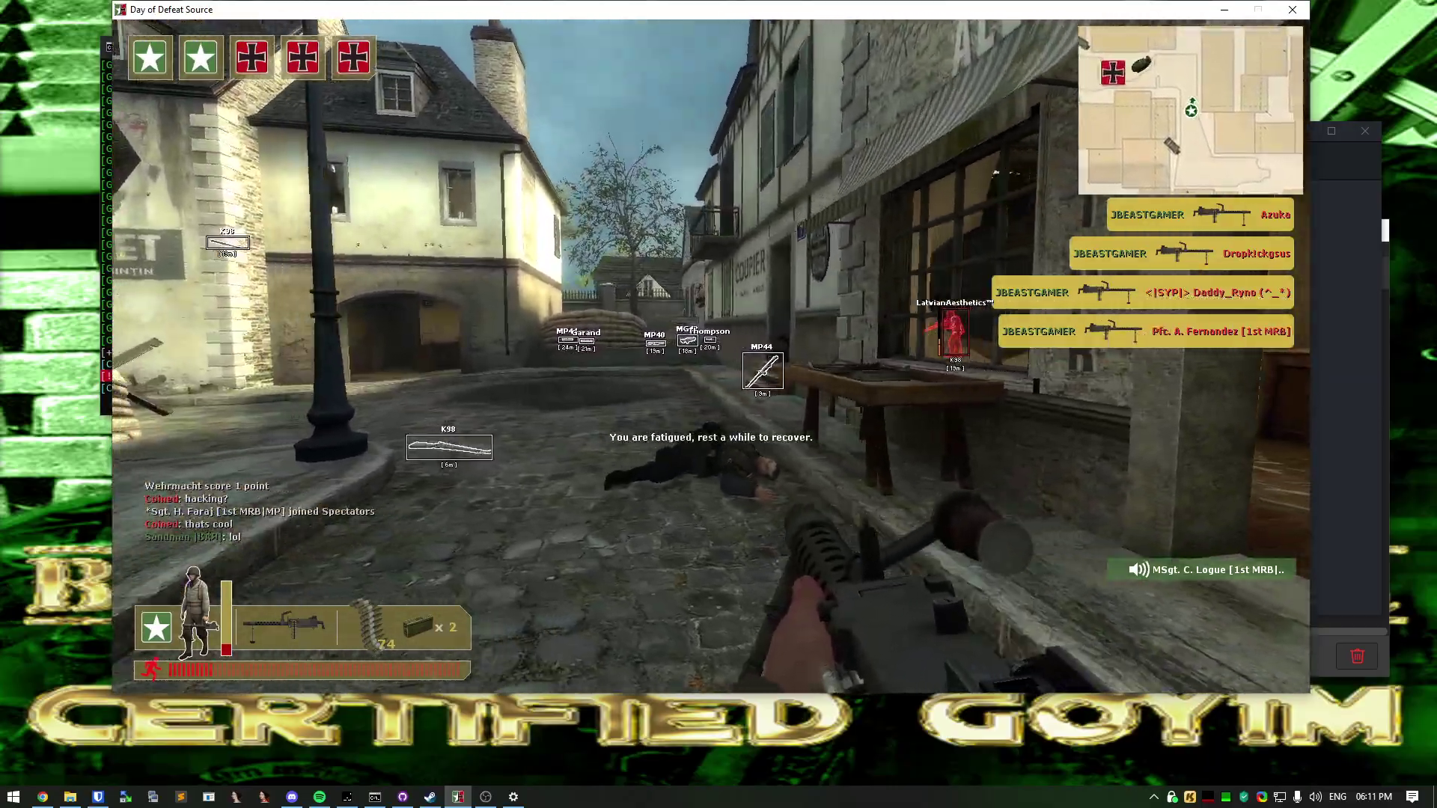
Advance toward the lamp post and fight until killed, then wait for respawn
key("w")
key("w")
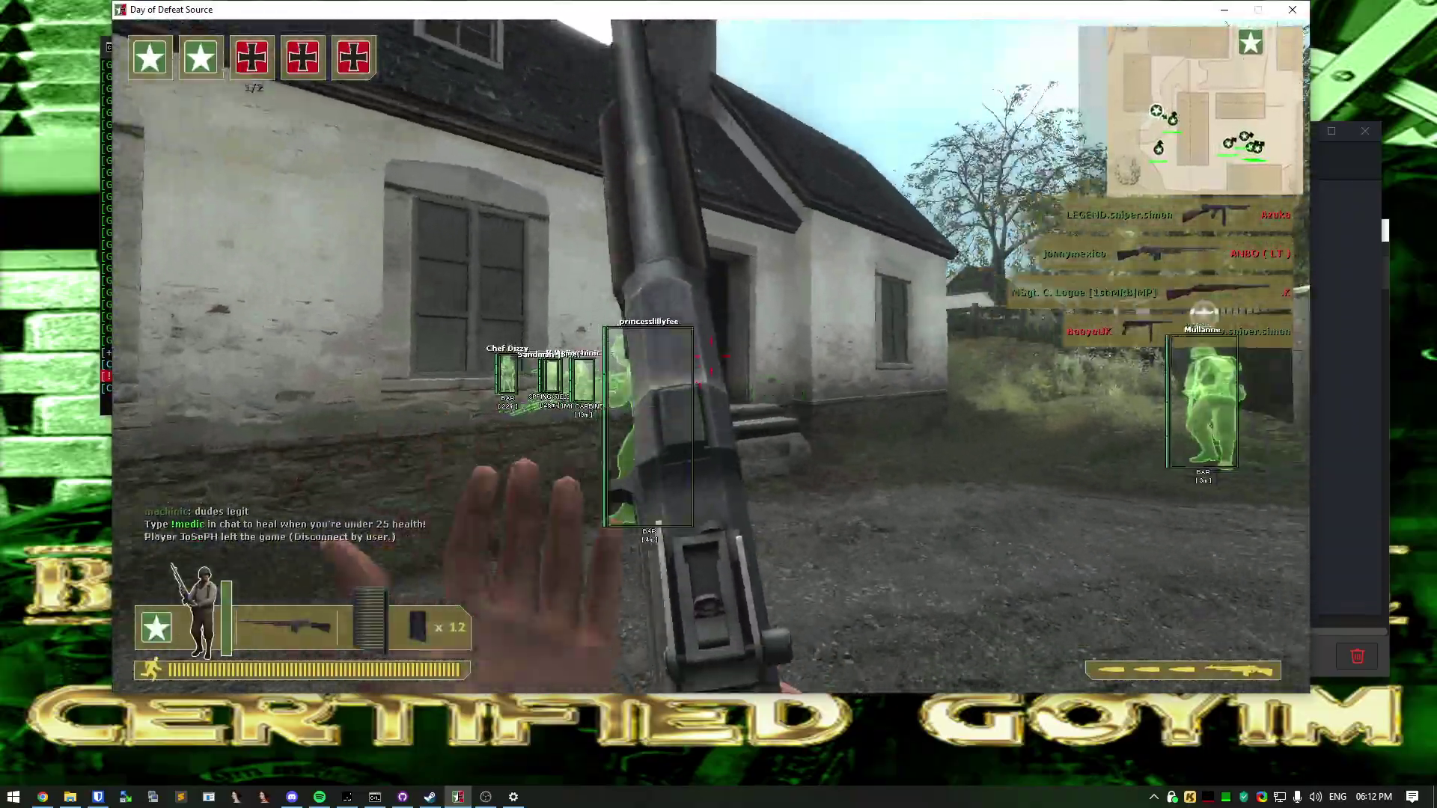
Shoot teammates by the archway and down the street, then run past the flag
left_click(712, 361)
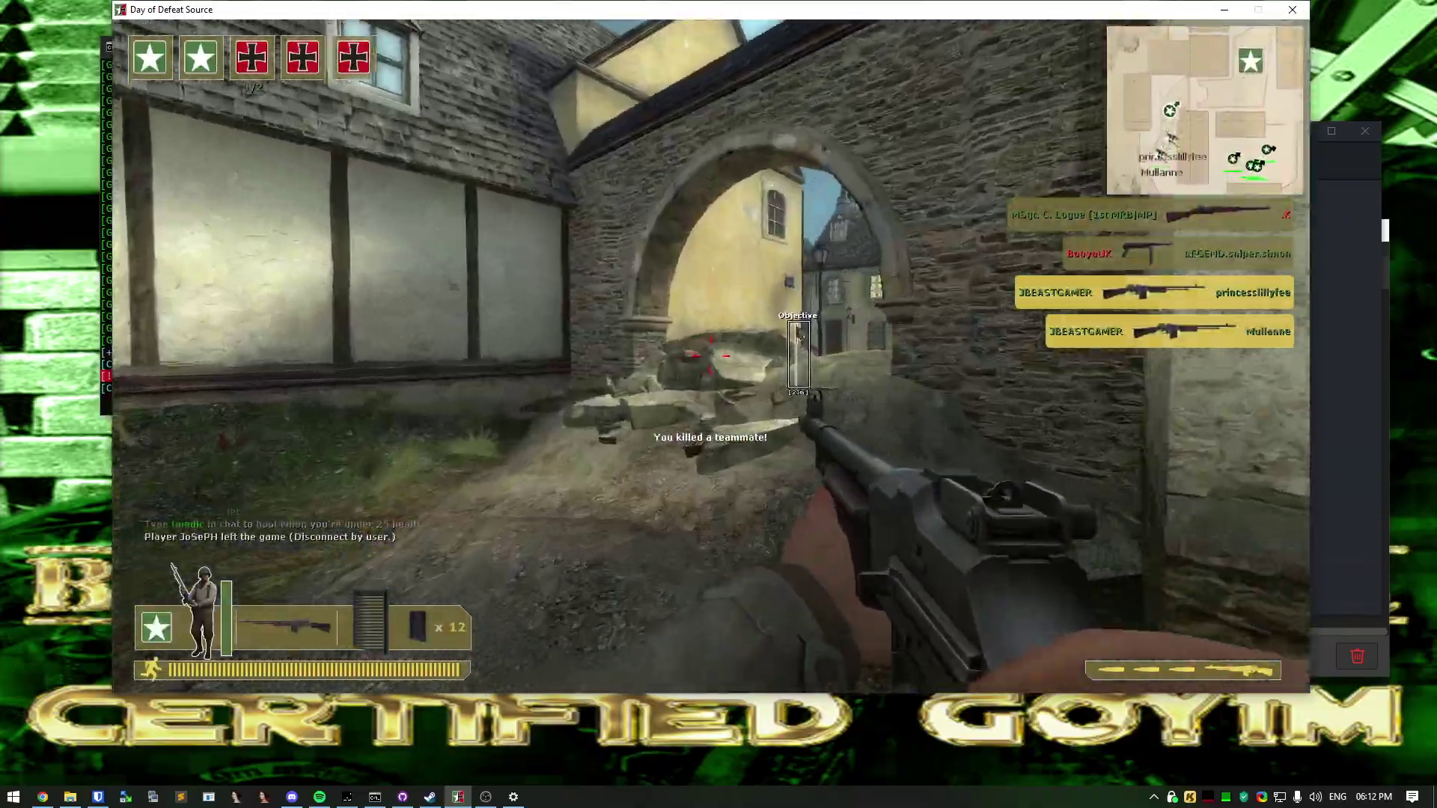
key("w")
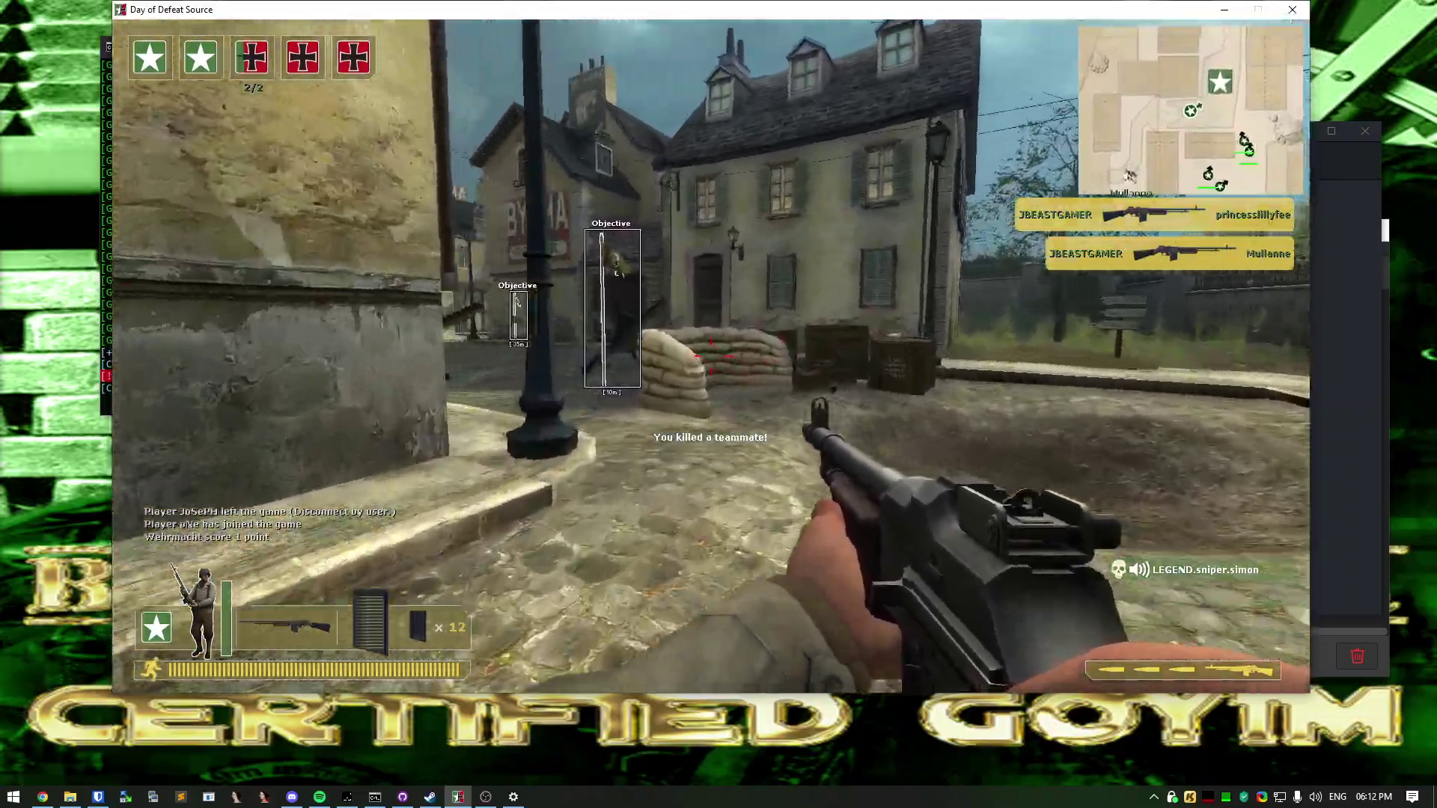
left_click(708, 361)
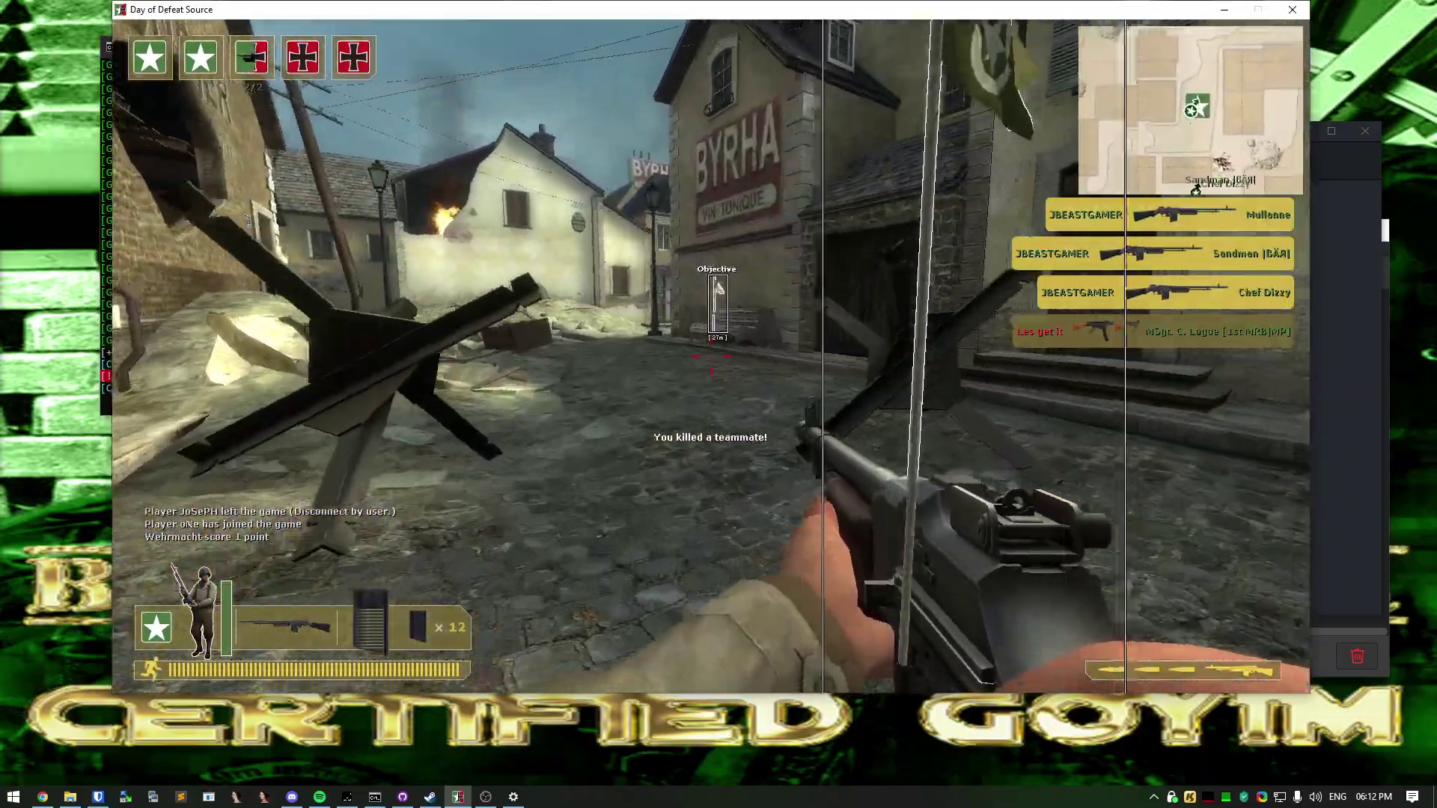
key("w")
key("w")
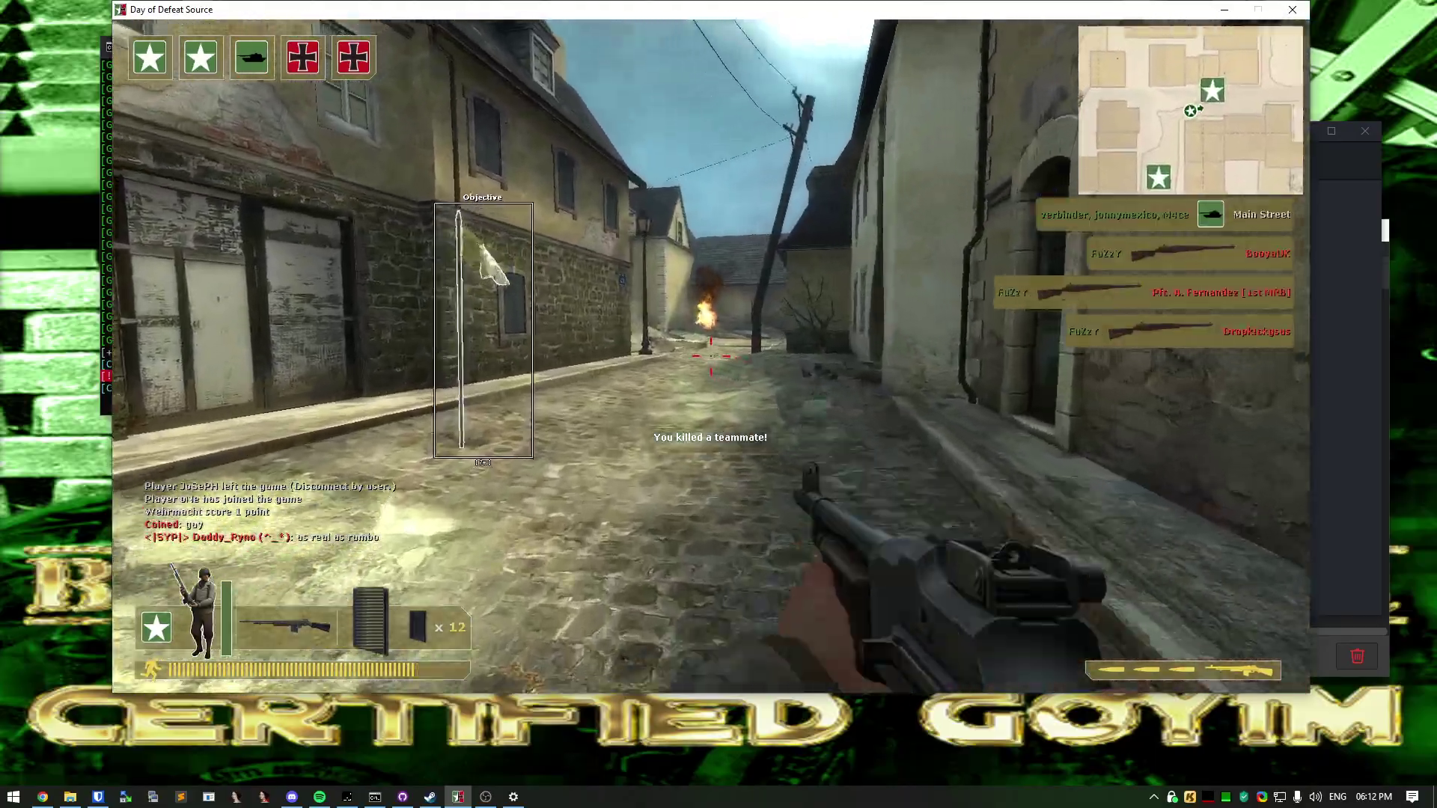
key("w")
key("w")
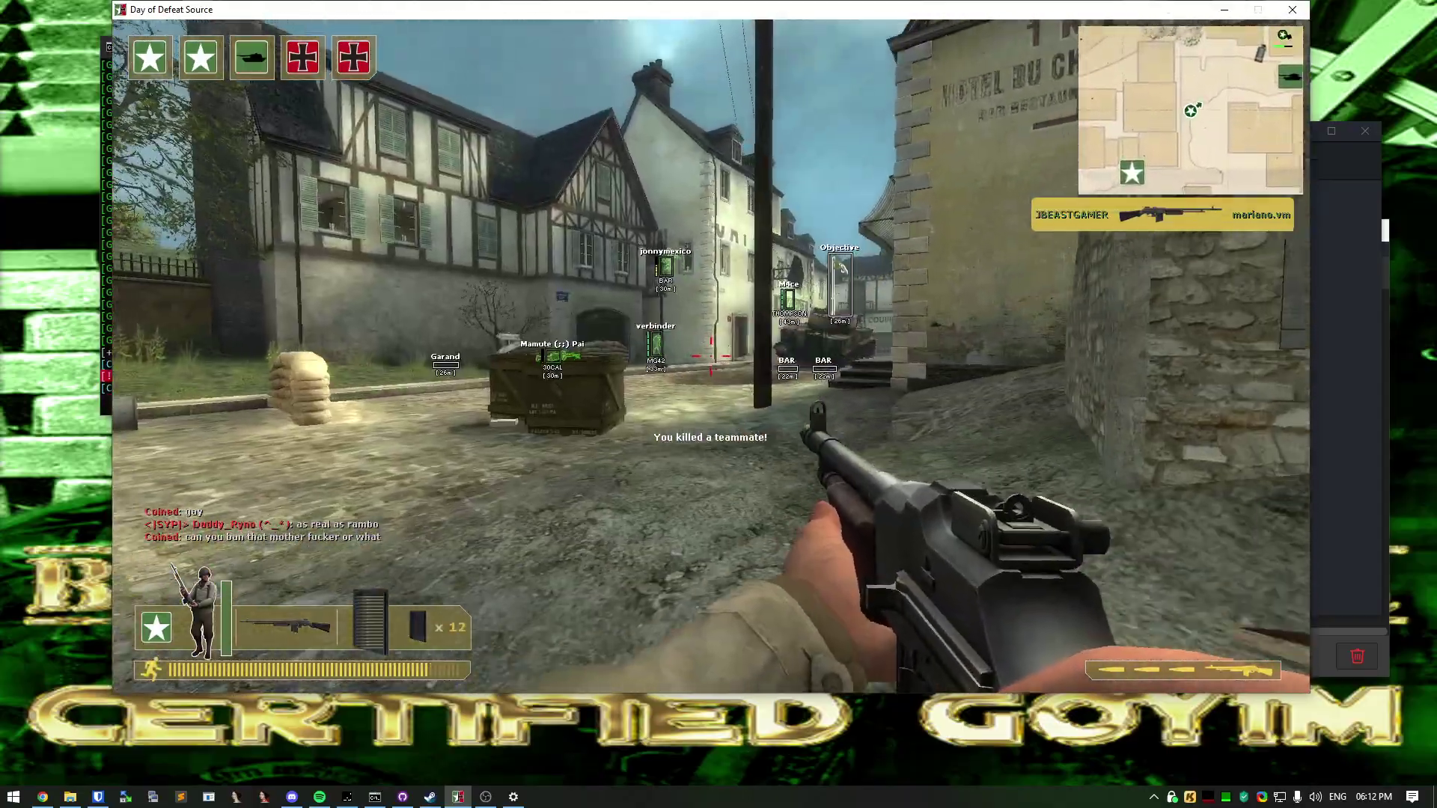
Push past the crate and tank into the building and kill the teammate inside
key("w")
key("w")
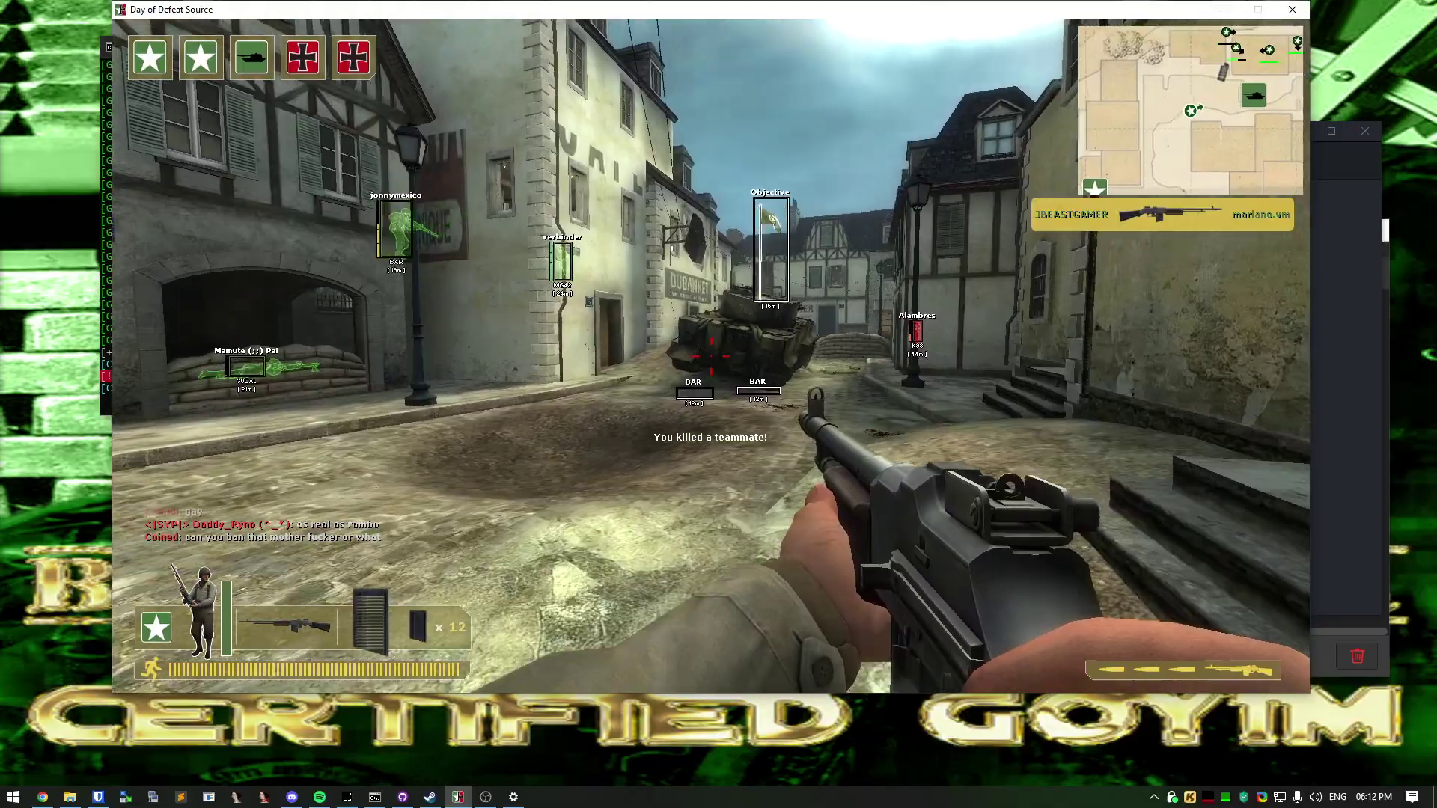
key("w")
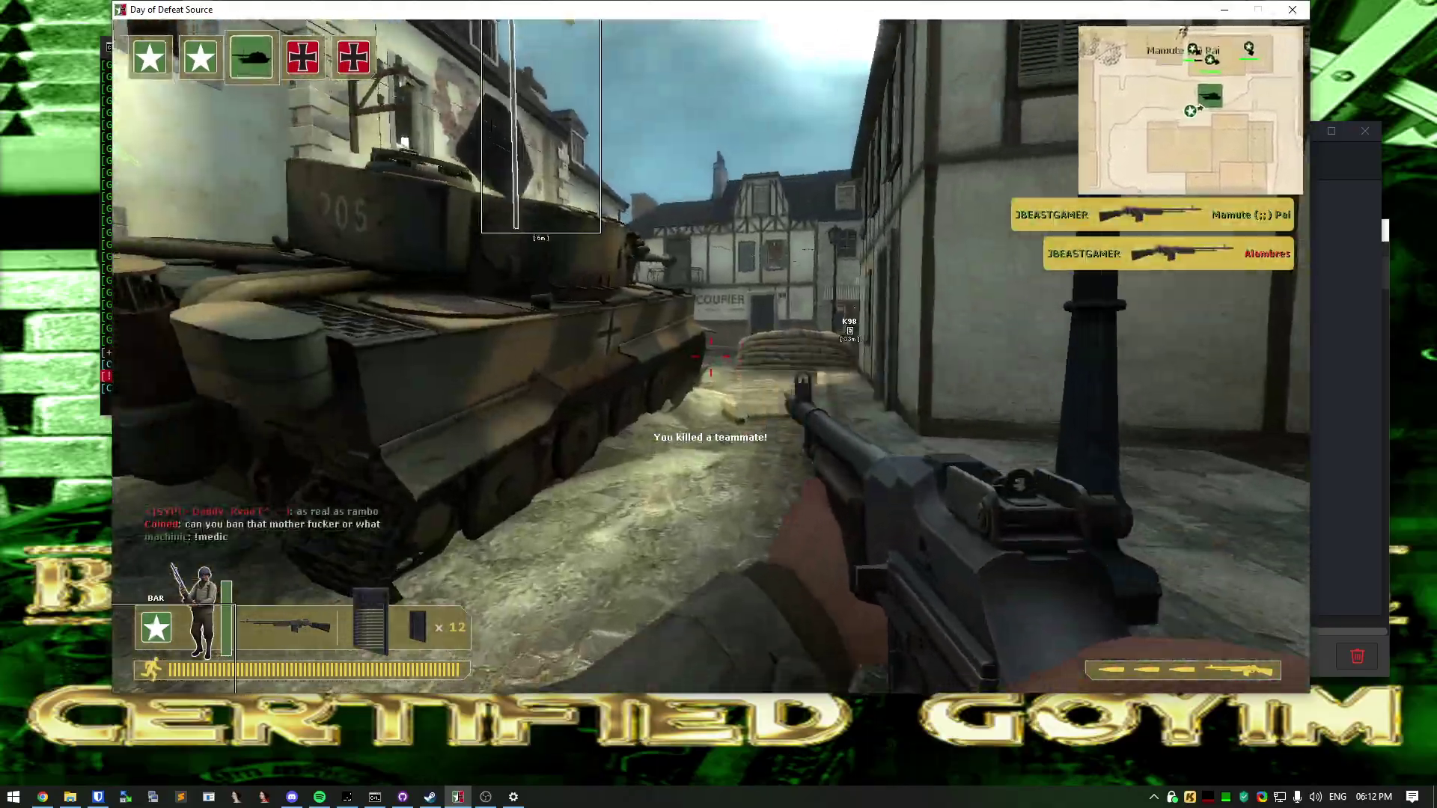
key("w")
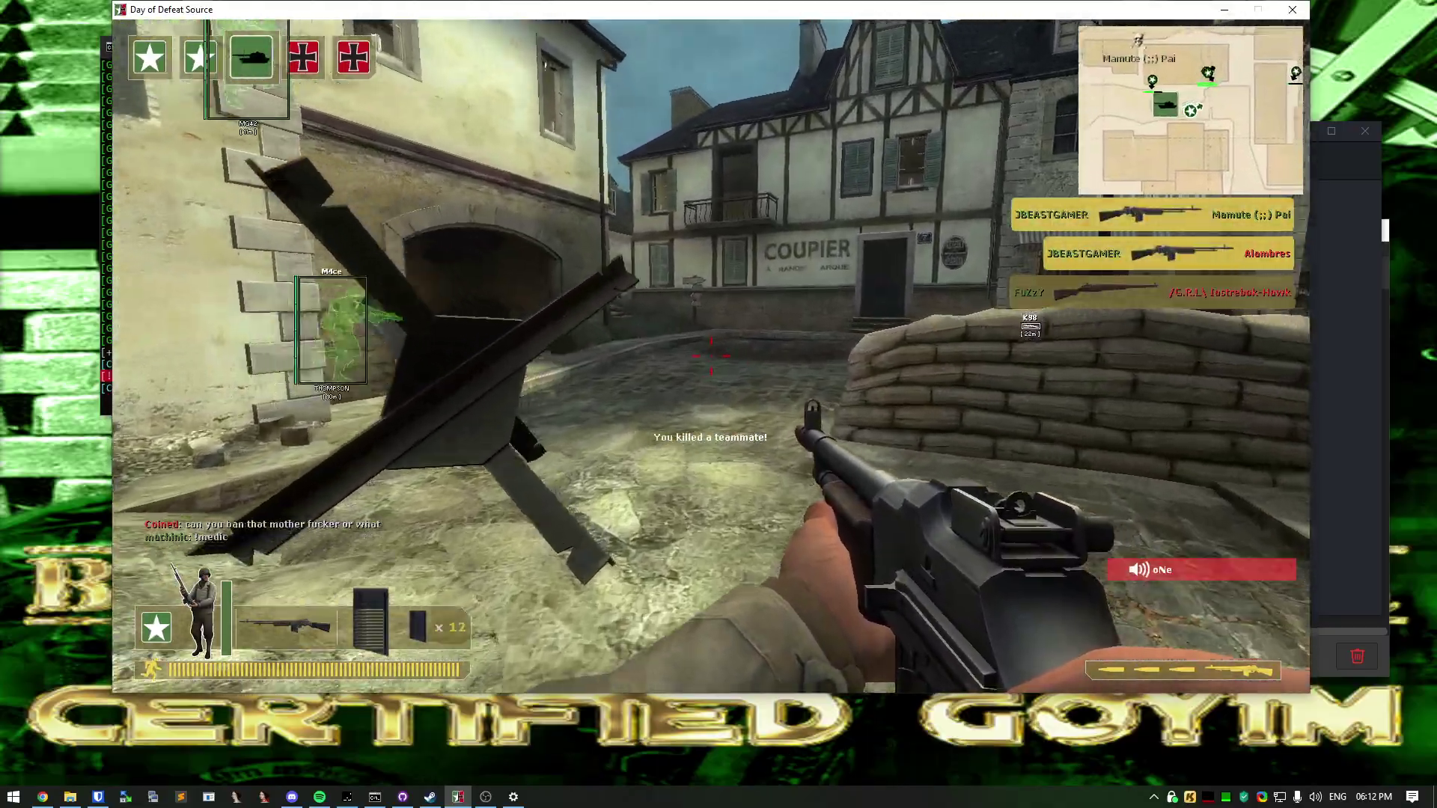
key("w")
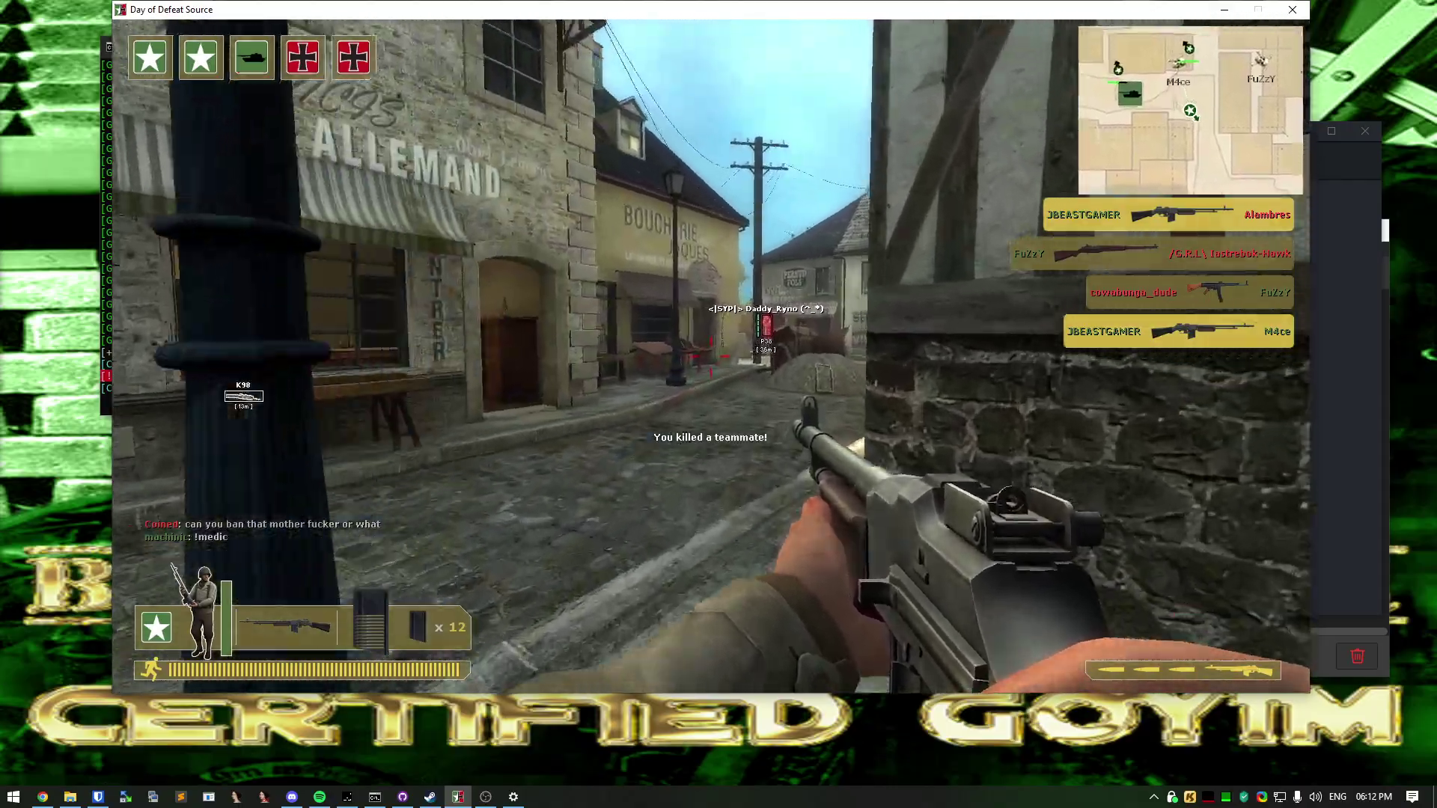
key("w")
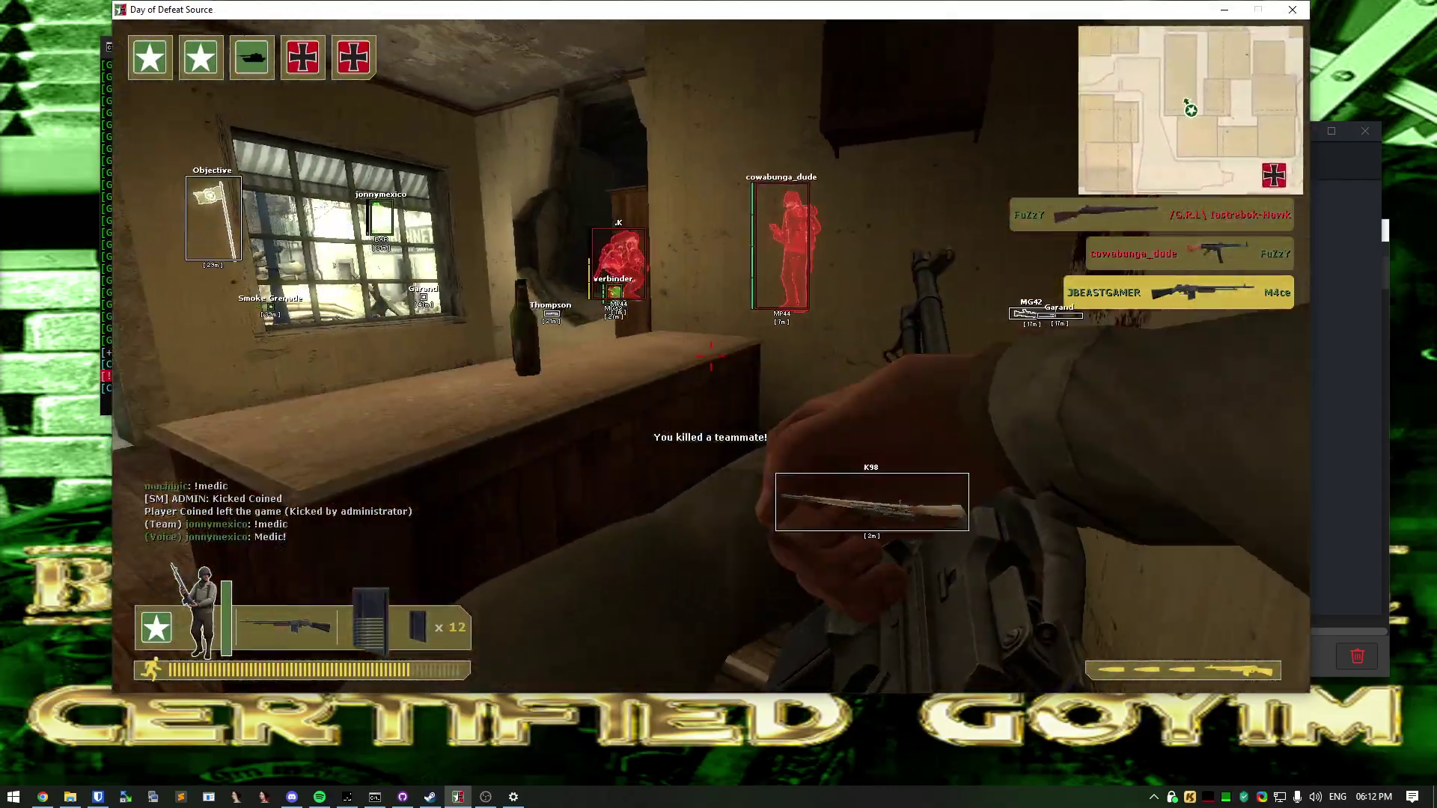
left_click(710, 357)
key("w")
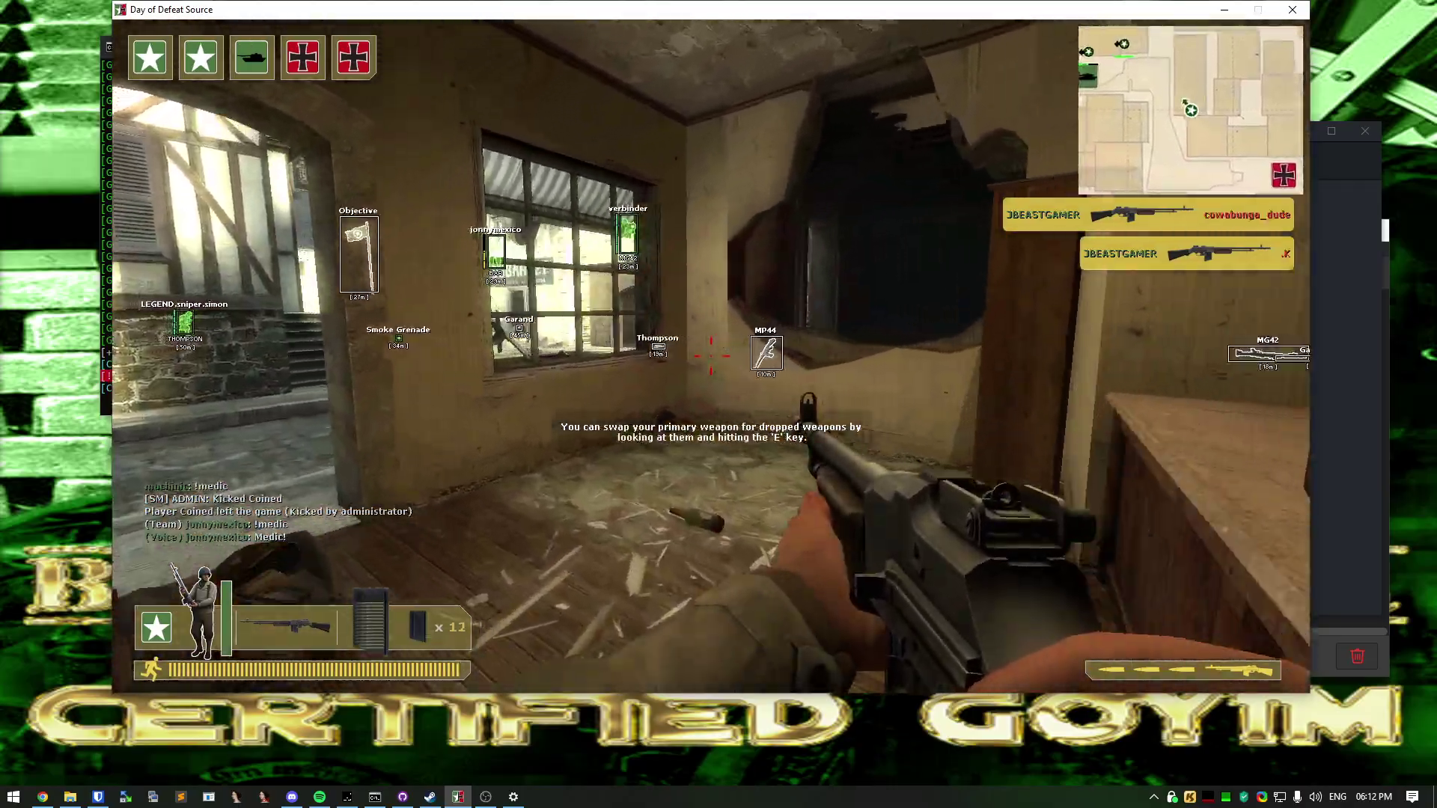
Grab the dropped submachine gun and shoot teammates in the open street
key("e")
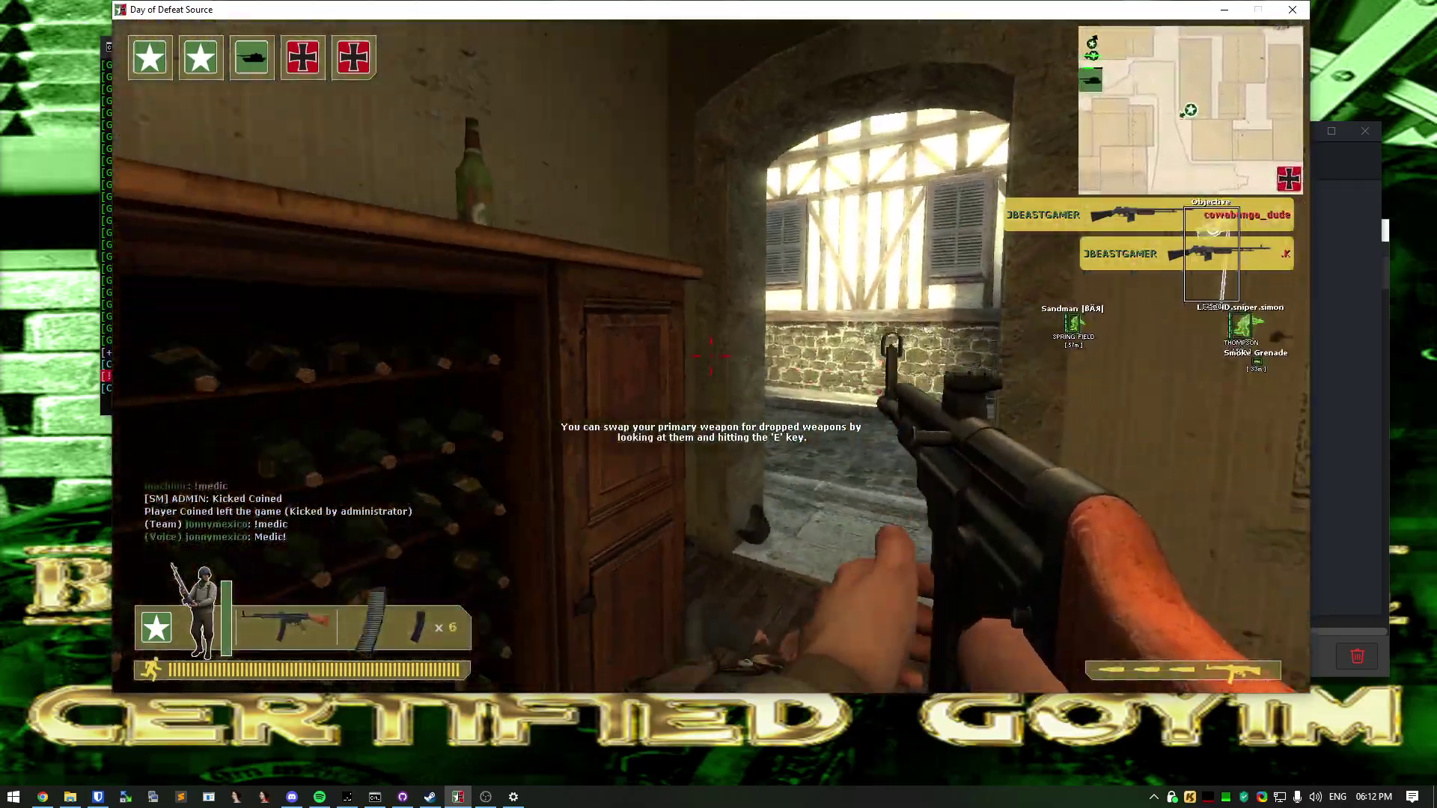
key("w")
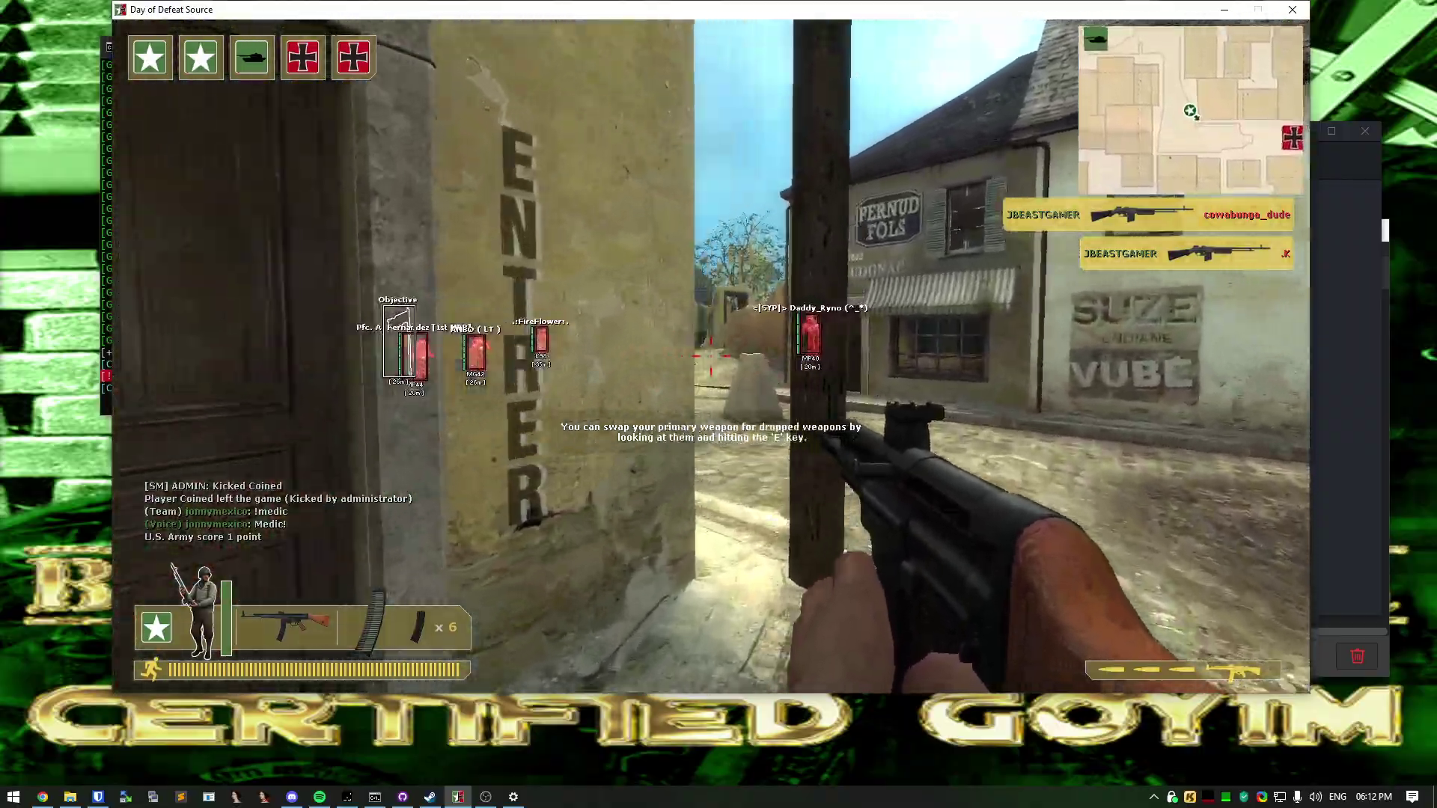
left_click(710, 357)
key("w")
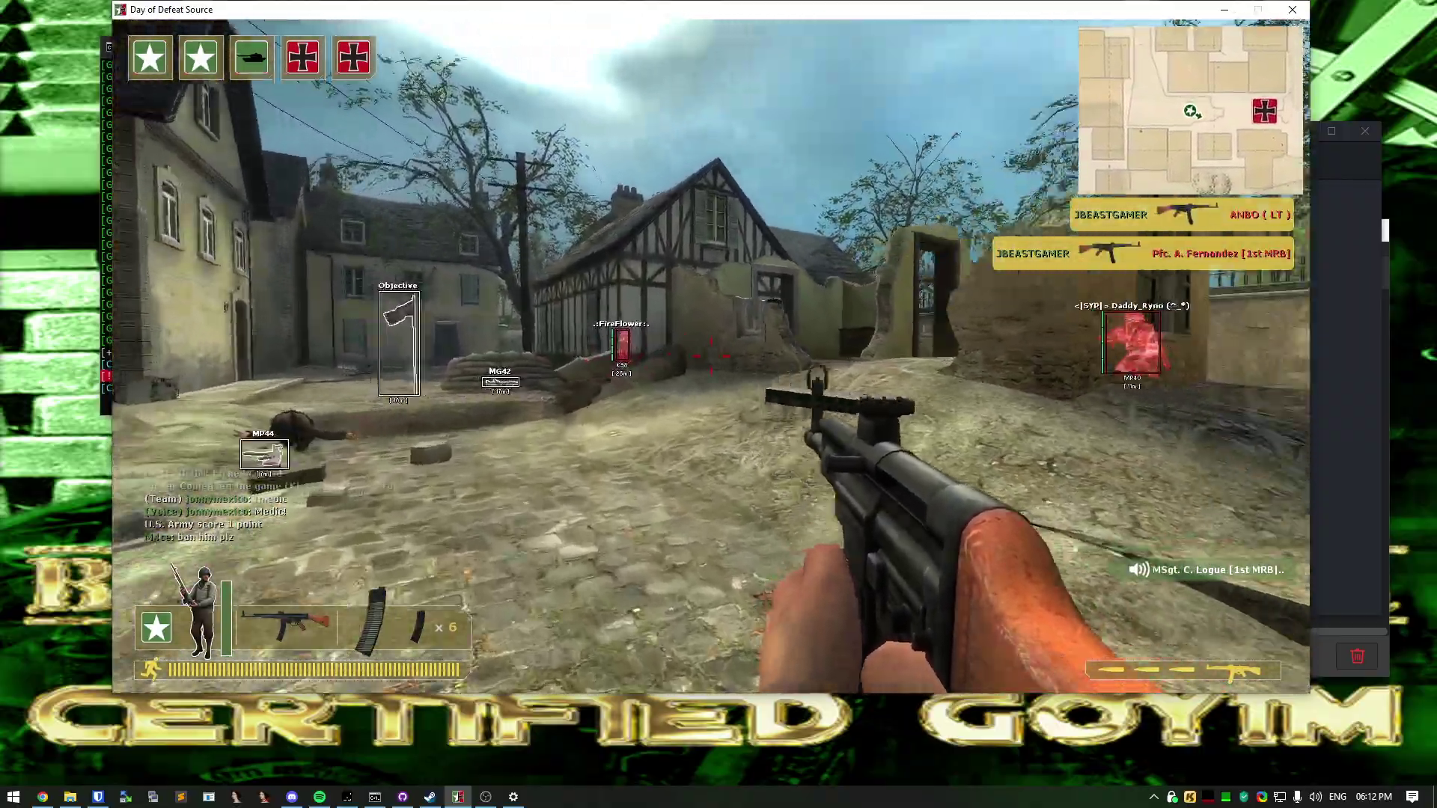
left_click(711, 358)
key("w")
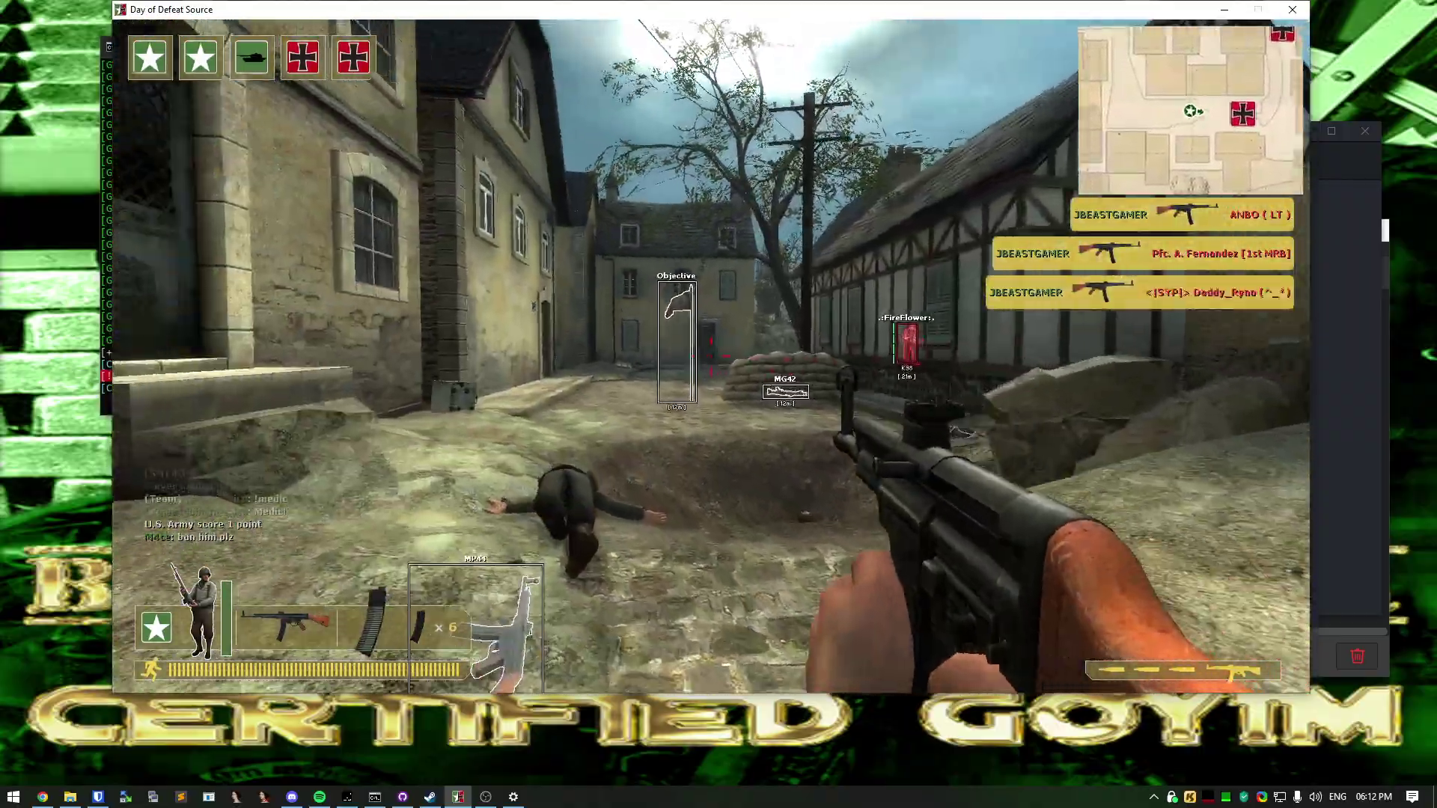
Kill the teammates ahead and around the wall, then the enemy leaping in
key("w")
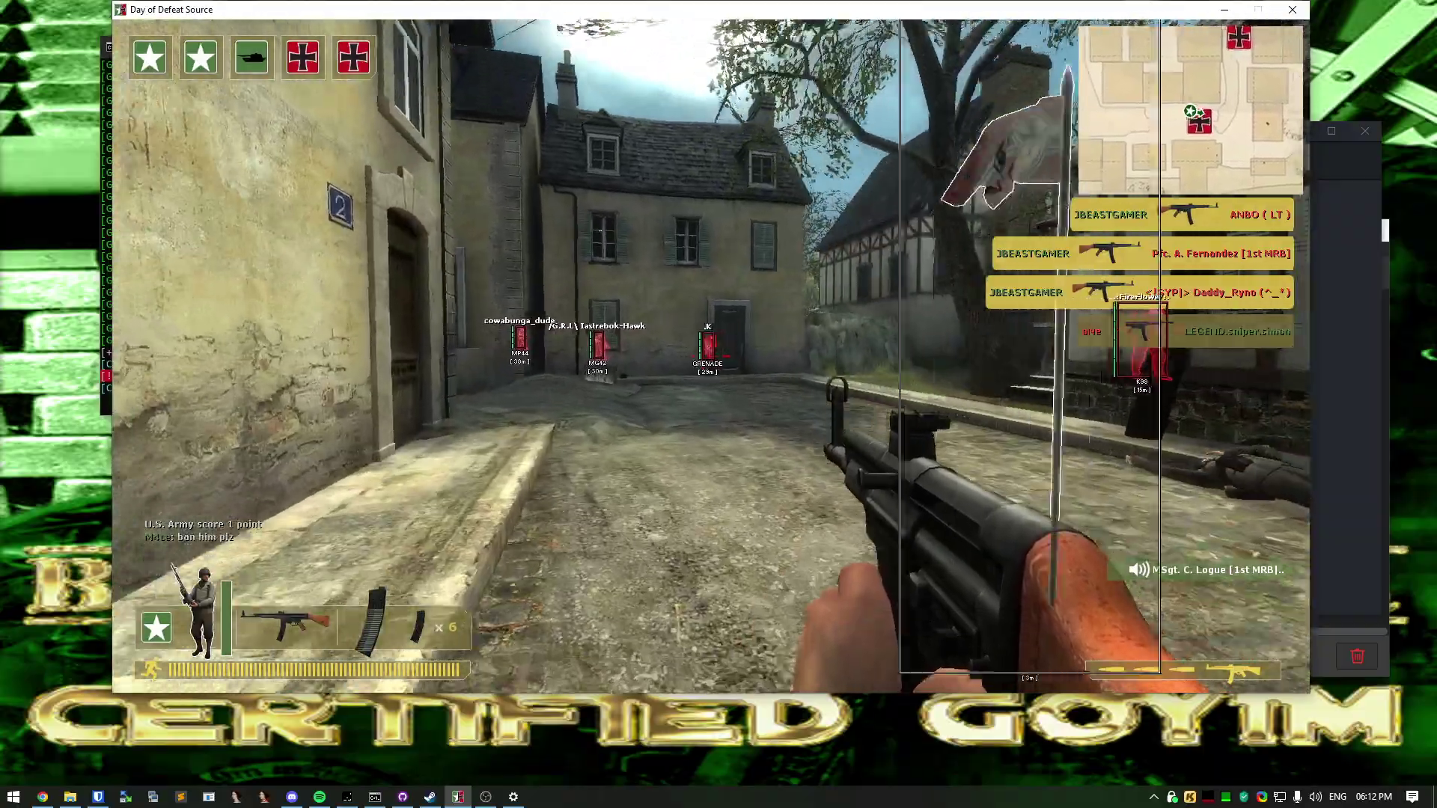
left_click(711, 358)
key("w")
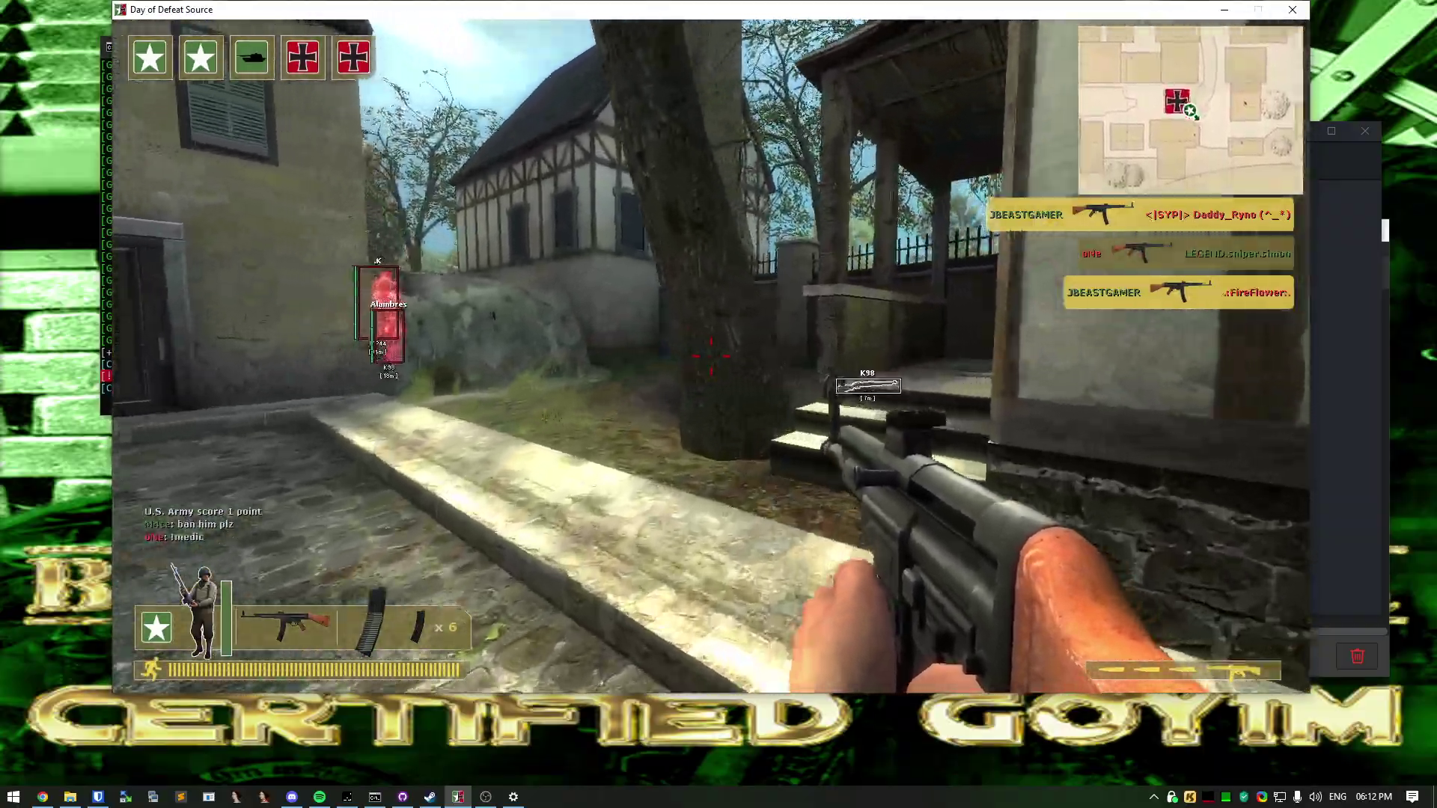
left_click(710, 358)
key("w")
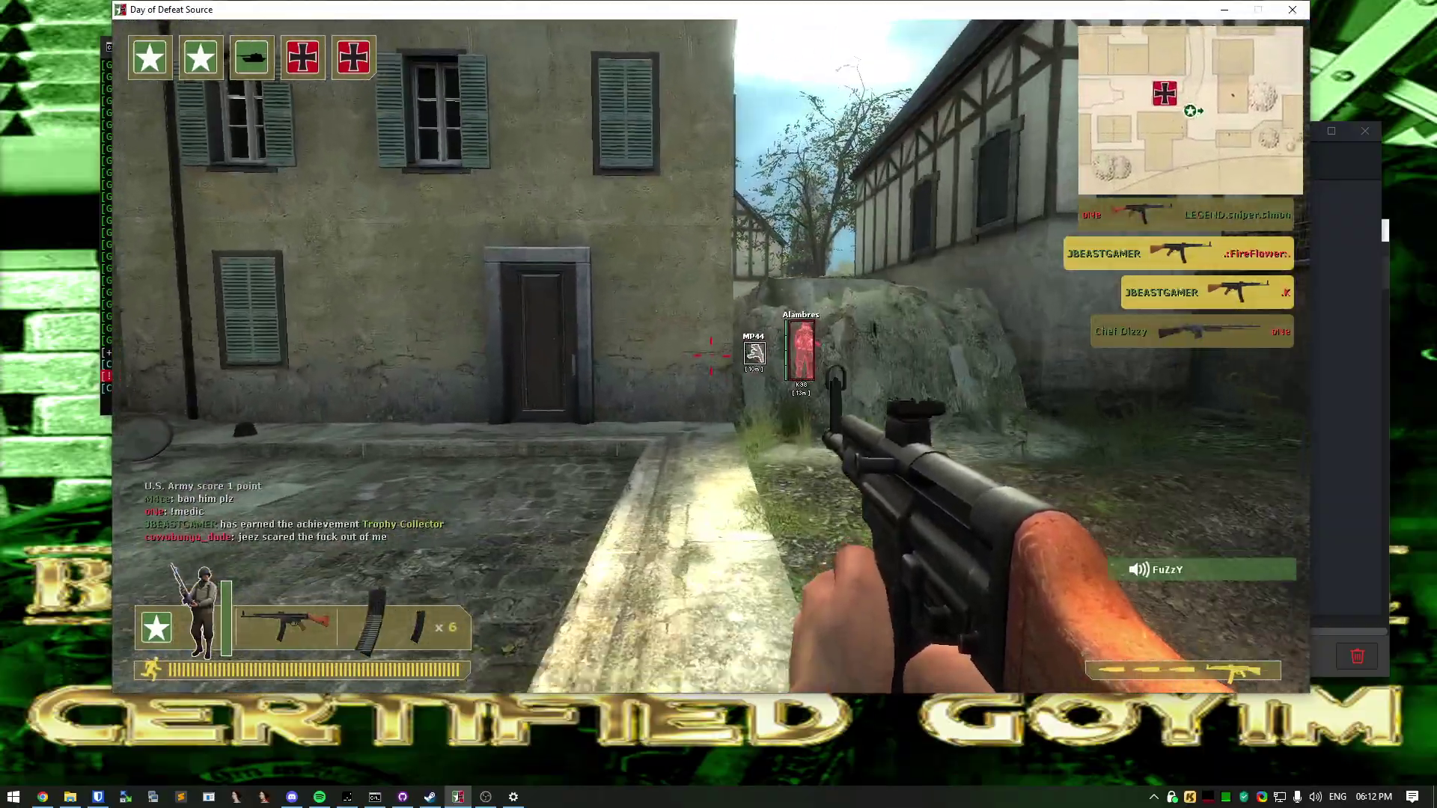
key("w")
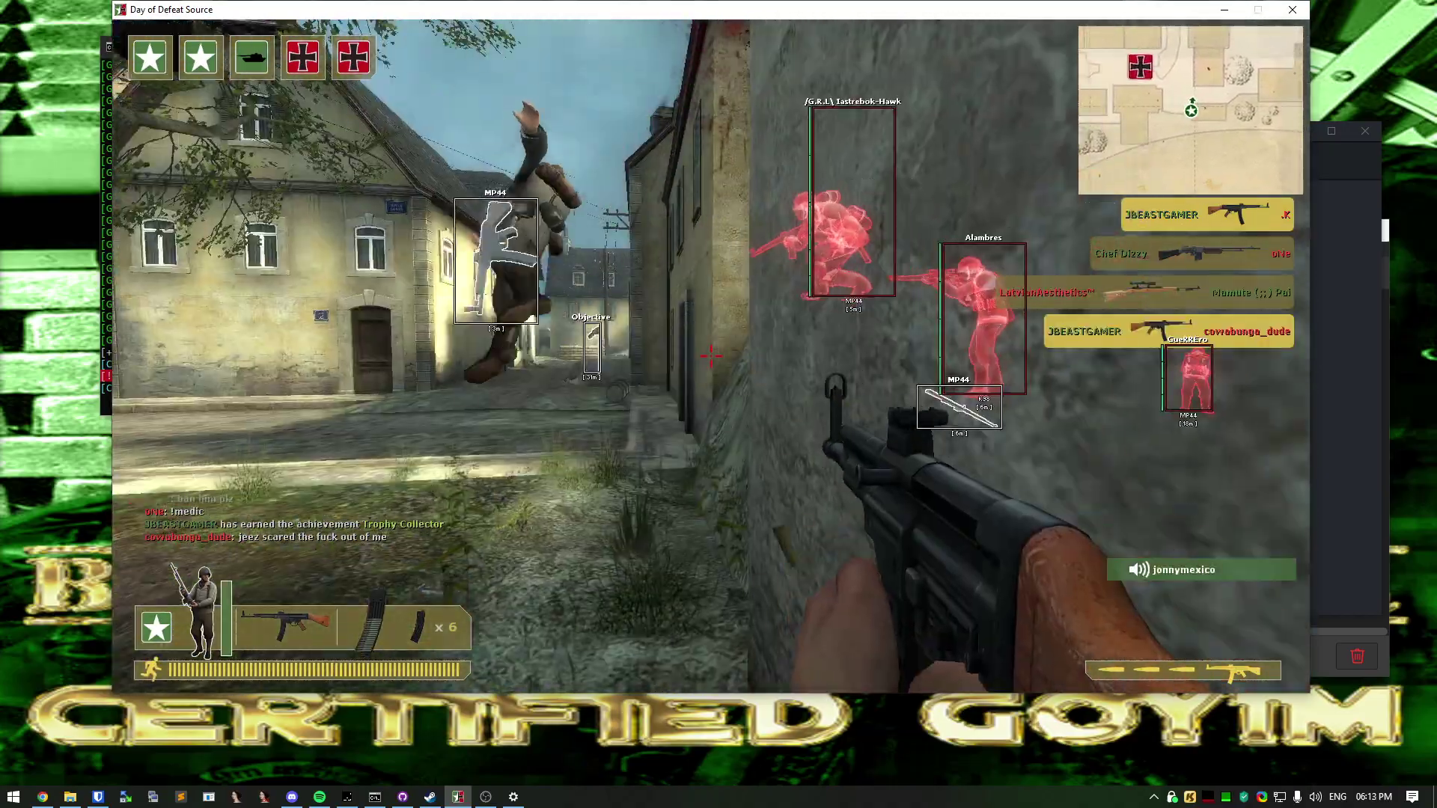
left_click(711, 357)
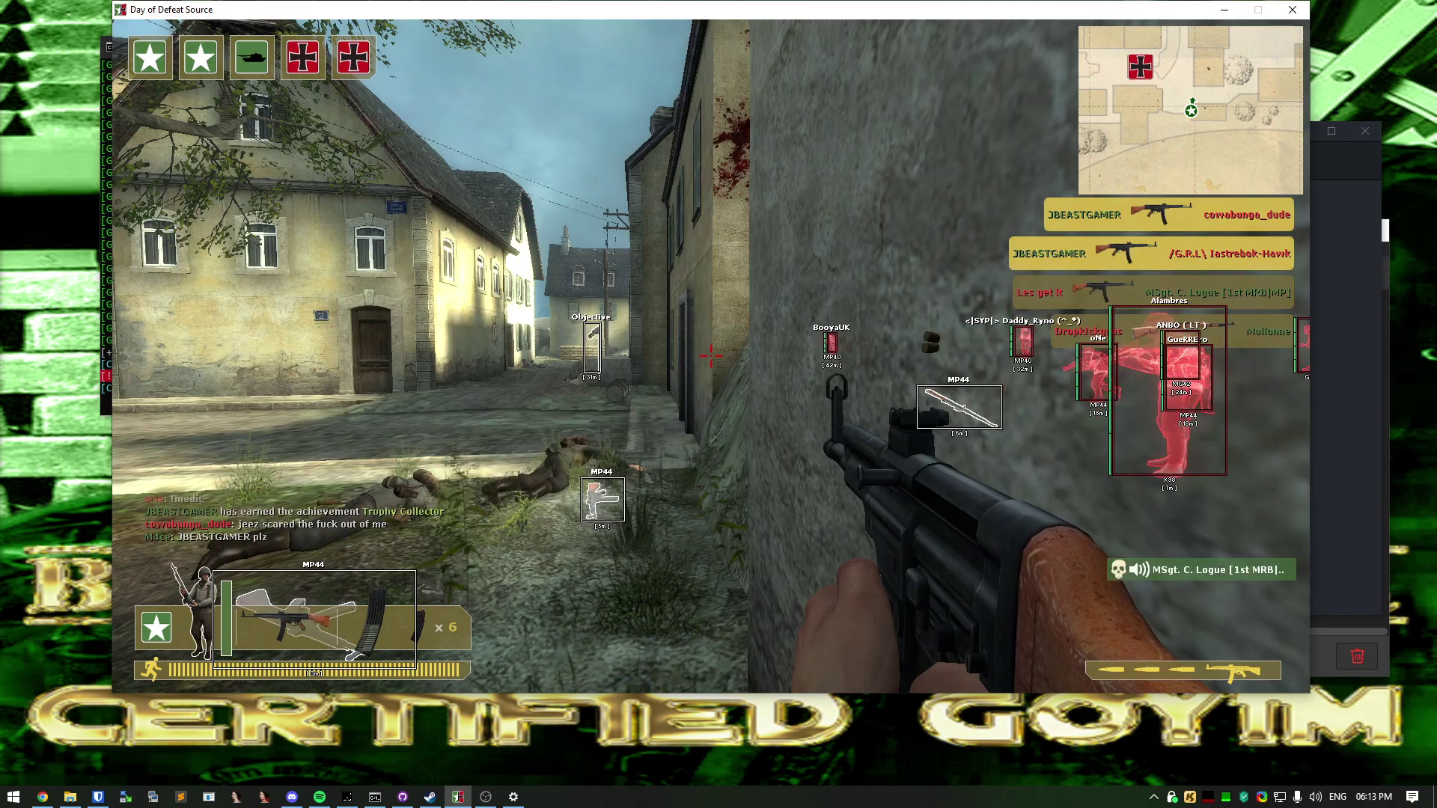
Gun down the red-outlined players behind the wall, then slip through the alley
key("a")
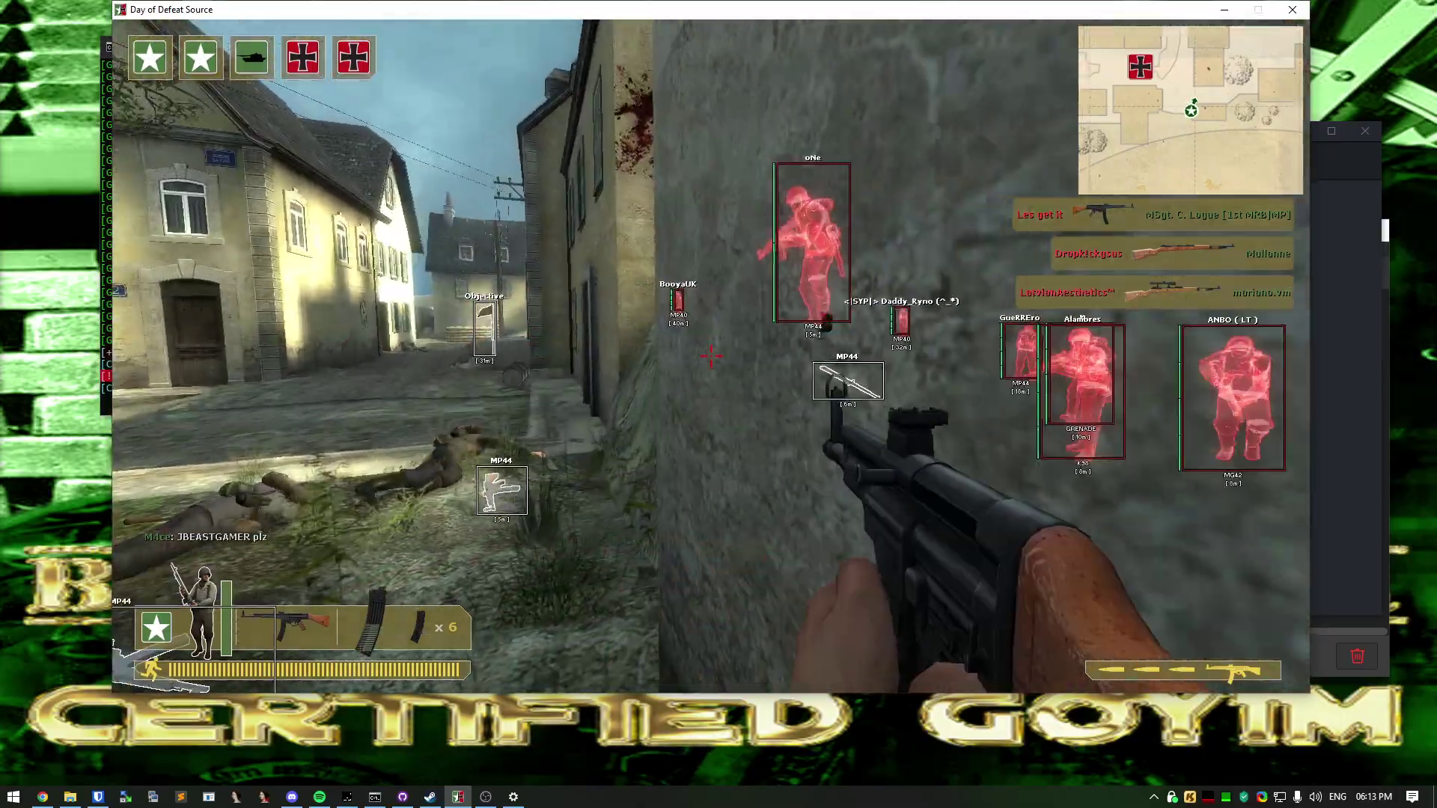
left_click(711, 357)
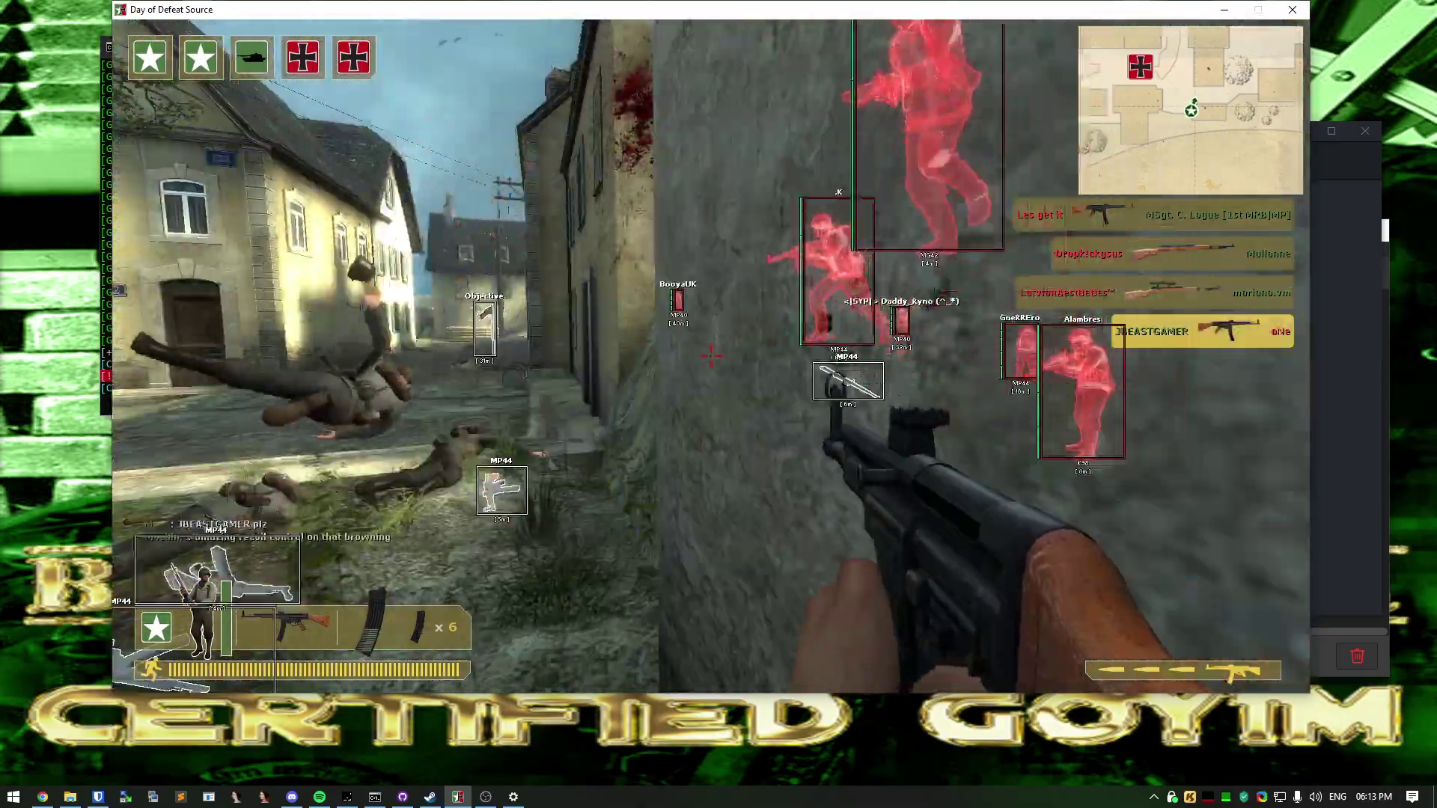
left_click(711, 357)
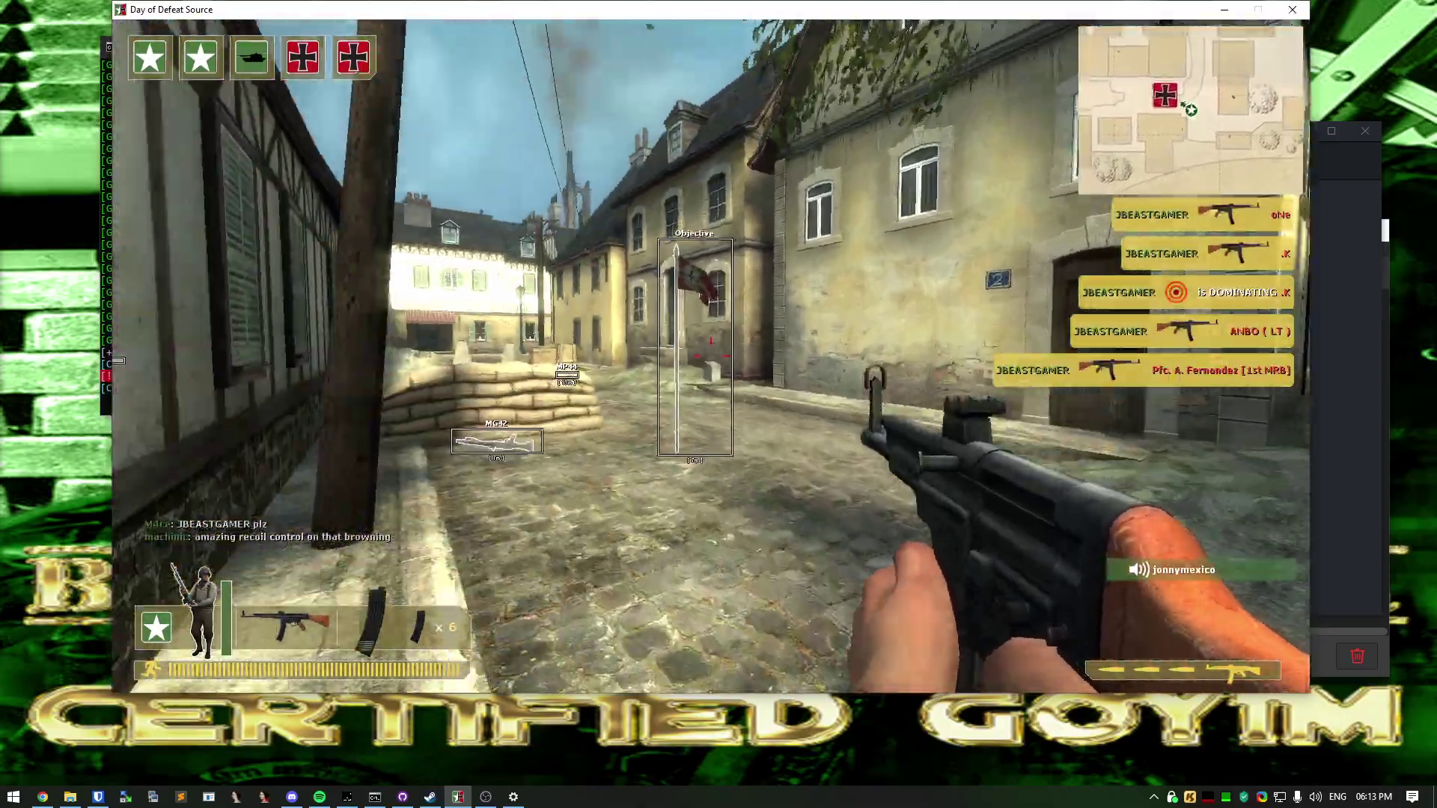
key("w")
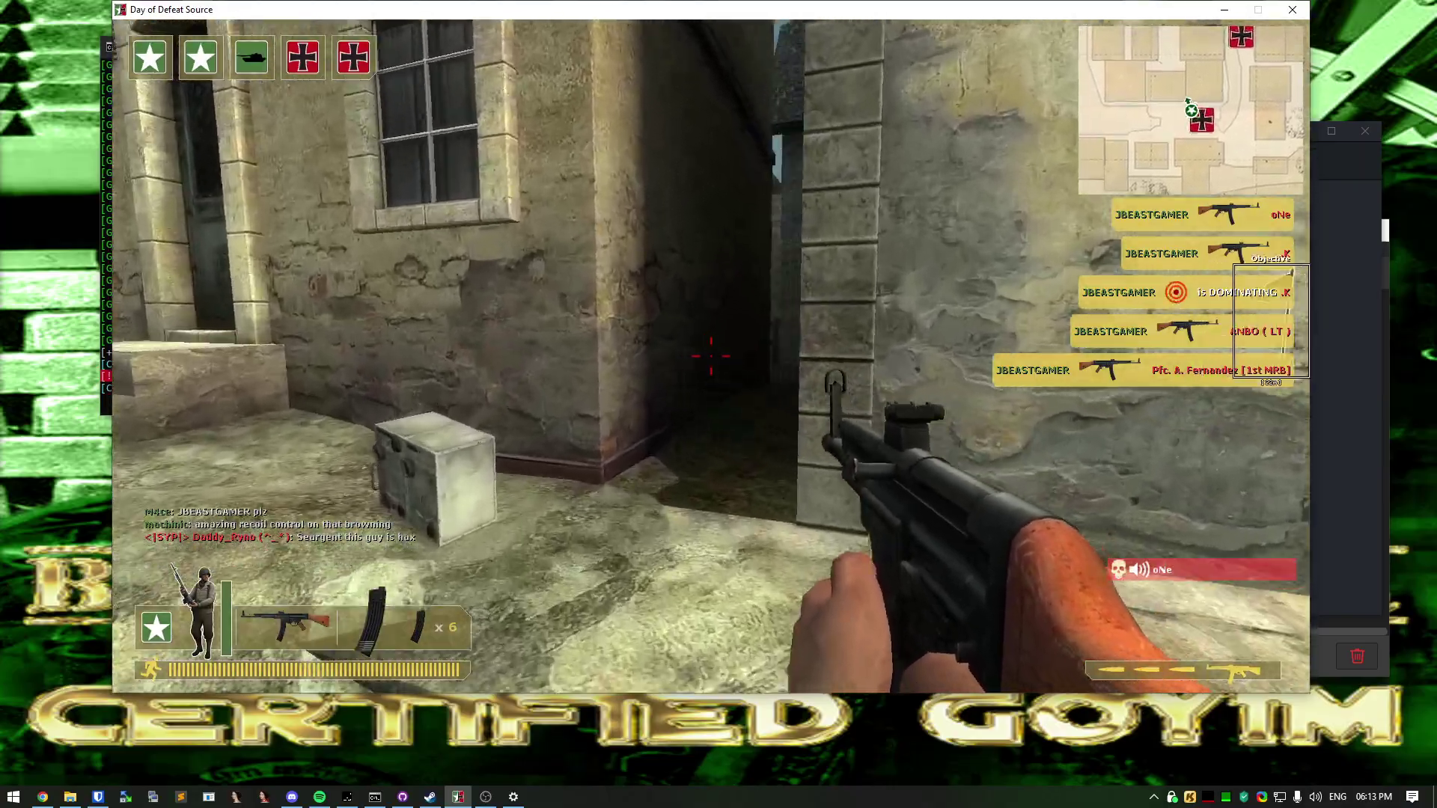
key("w")
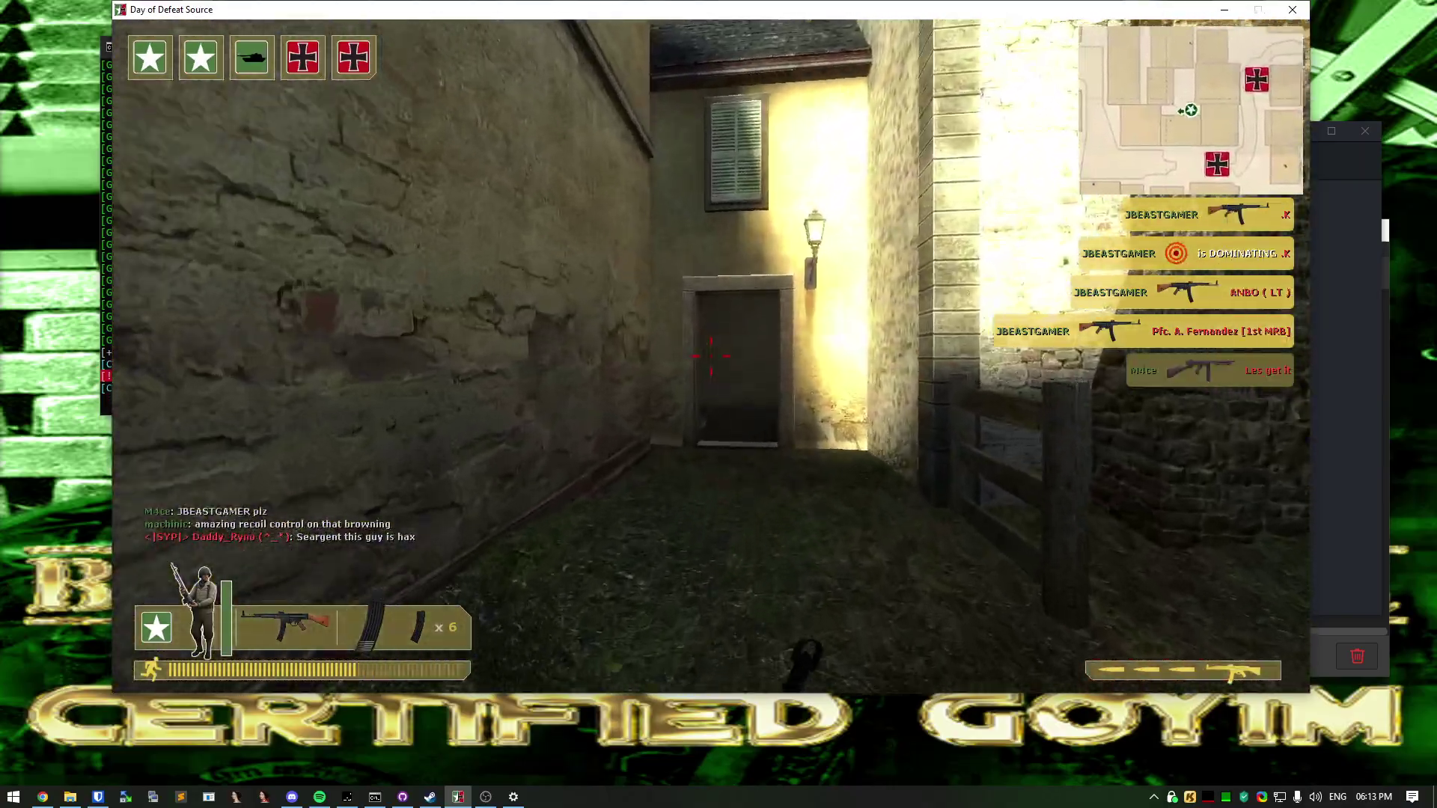
key("r")
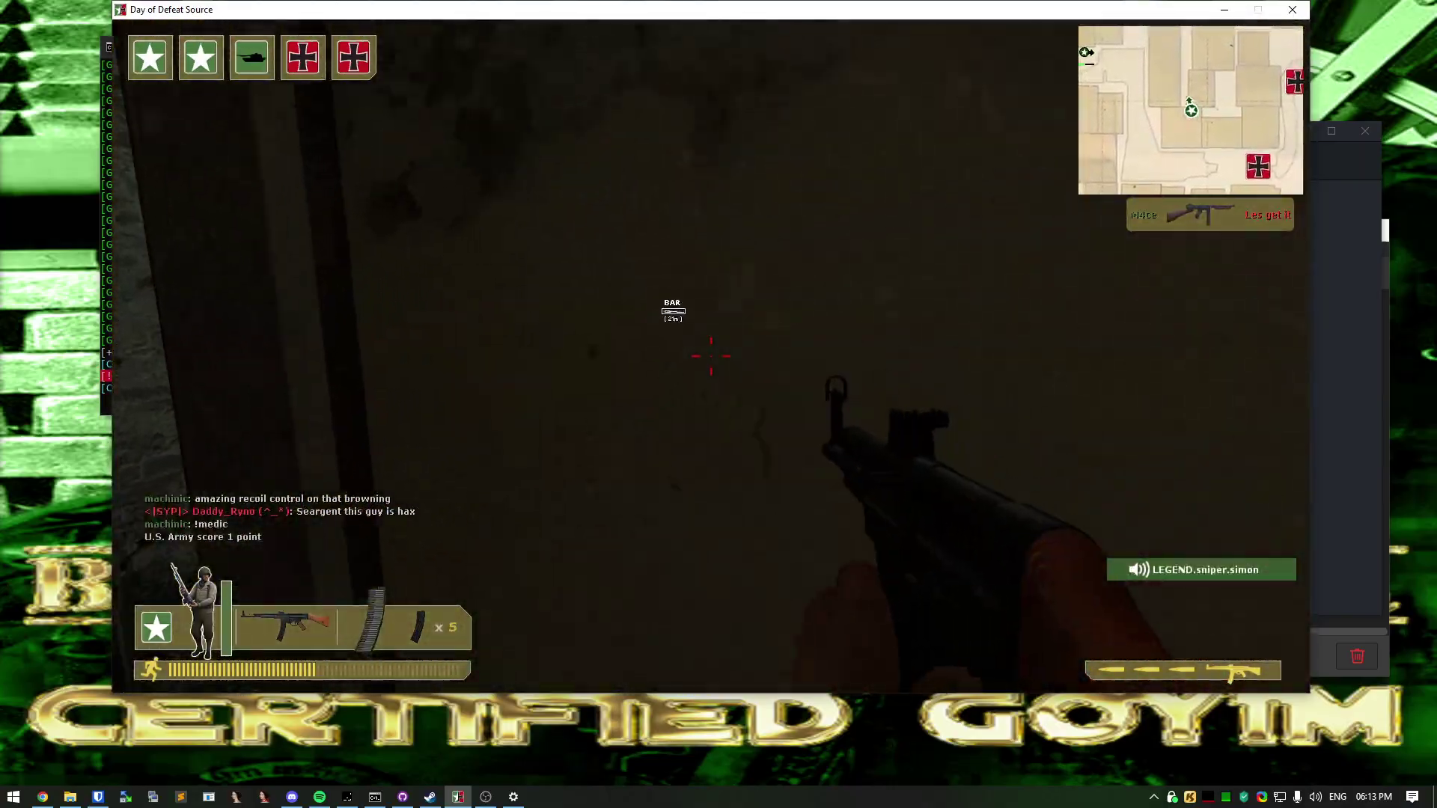
Run through the lit alley and houses, past the bench and rooms
key("shift+w")
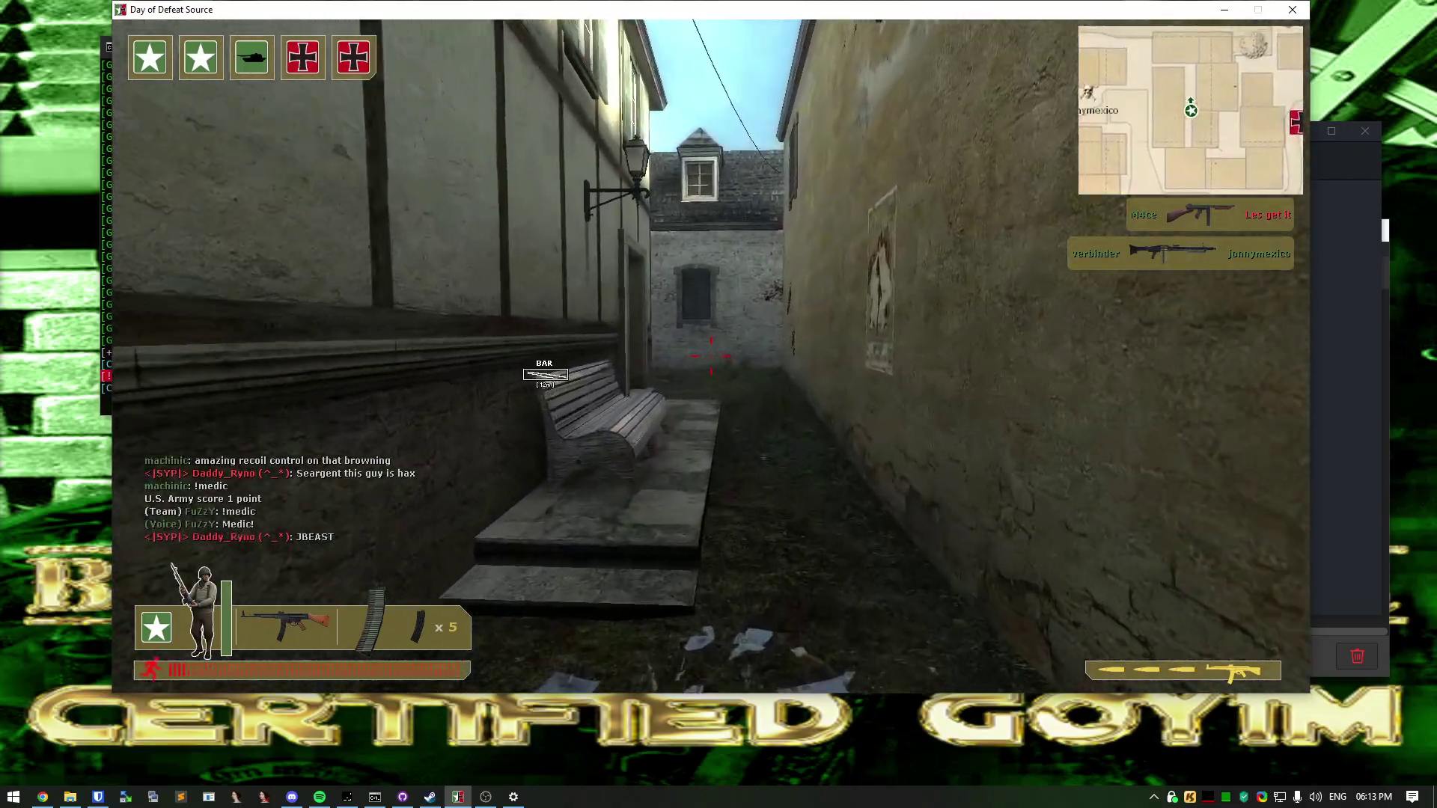
key("w")
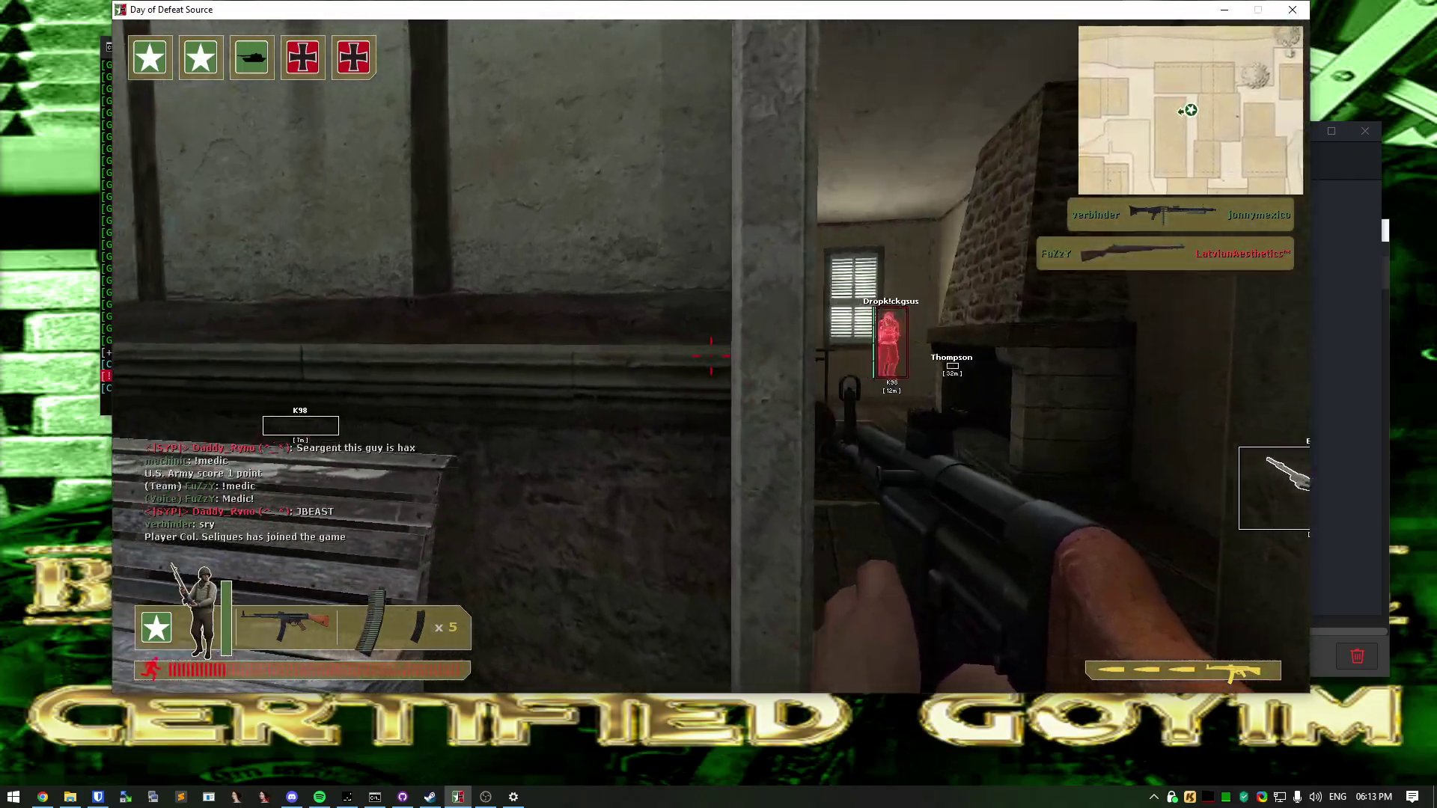
key("w")
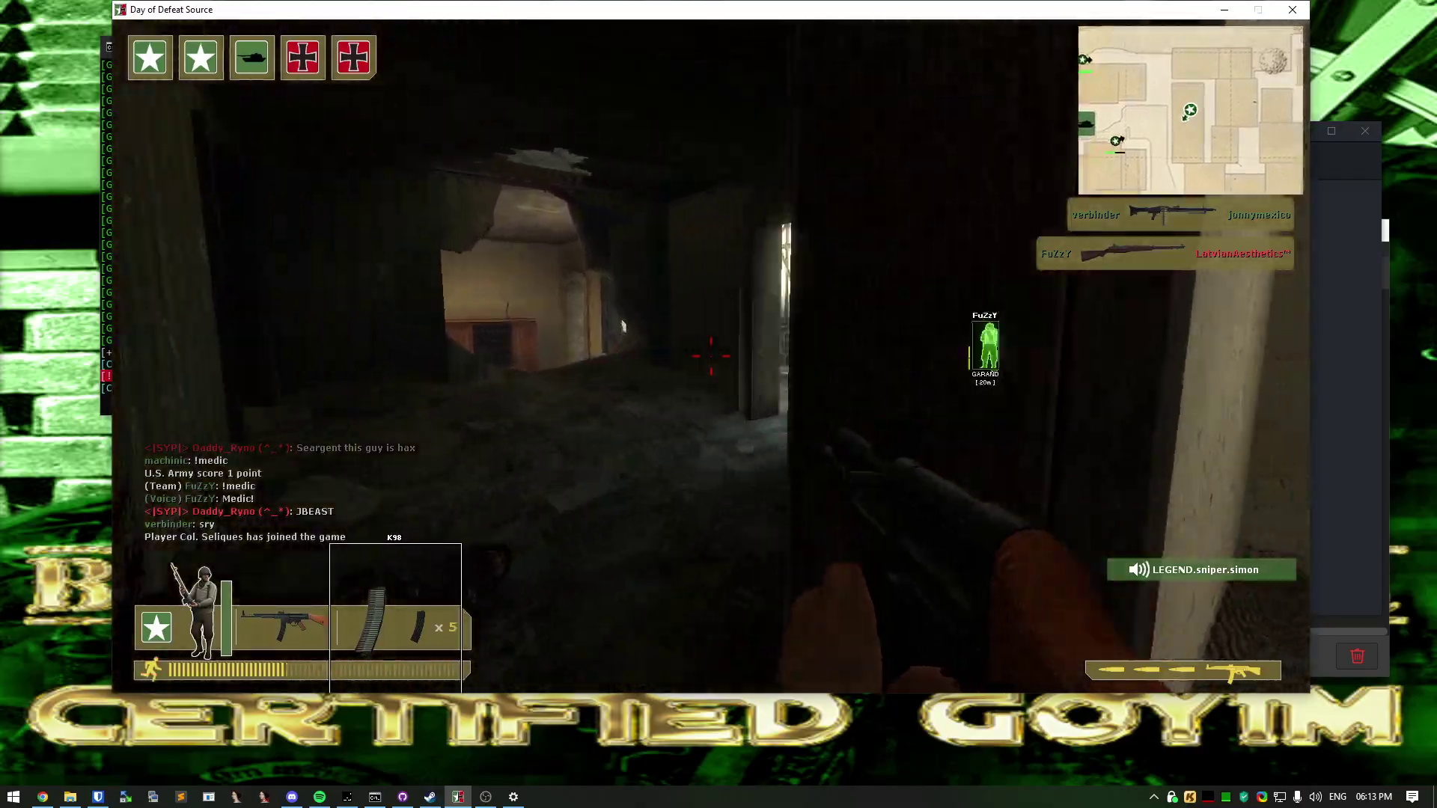
key("w")
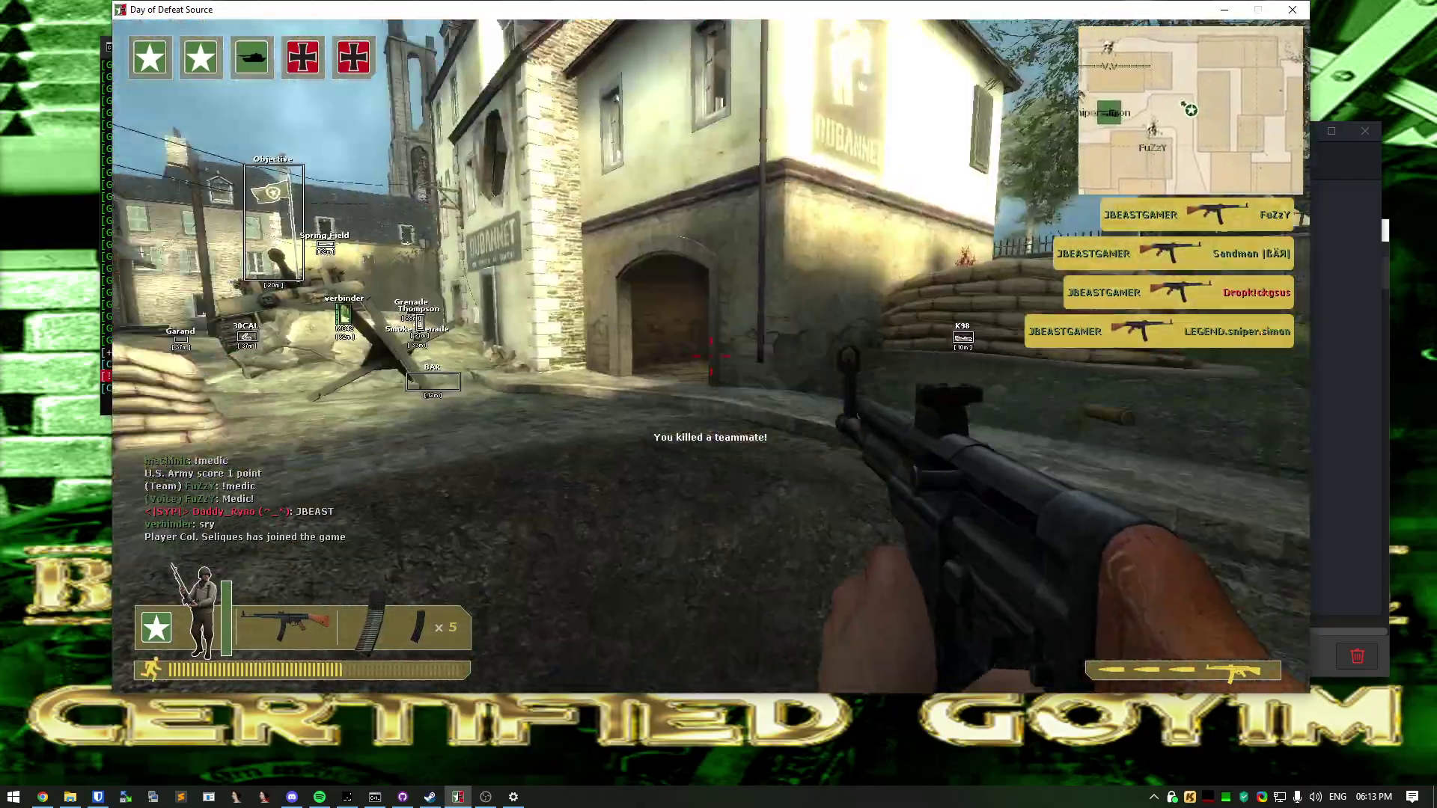
key("w")
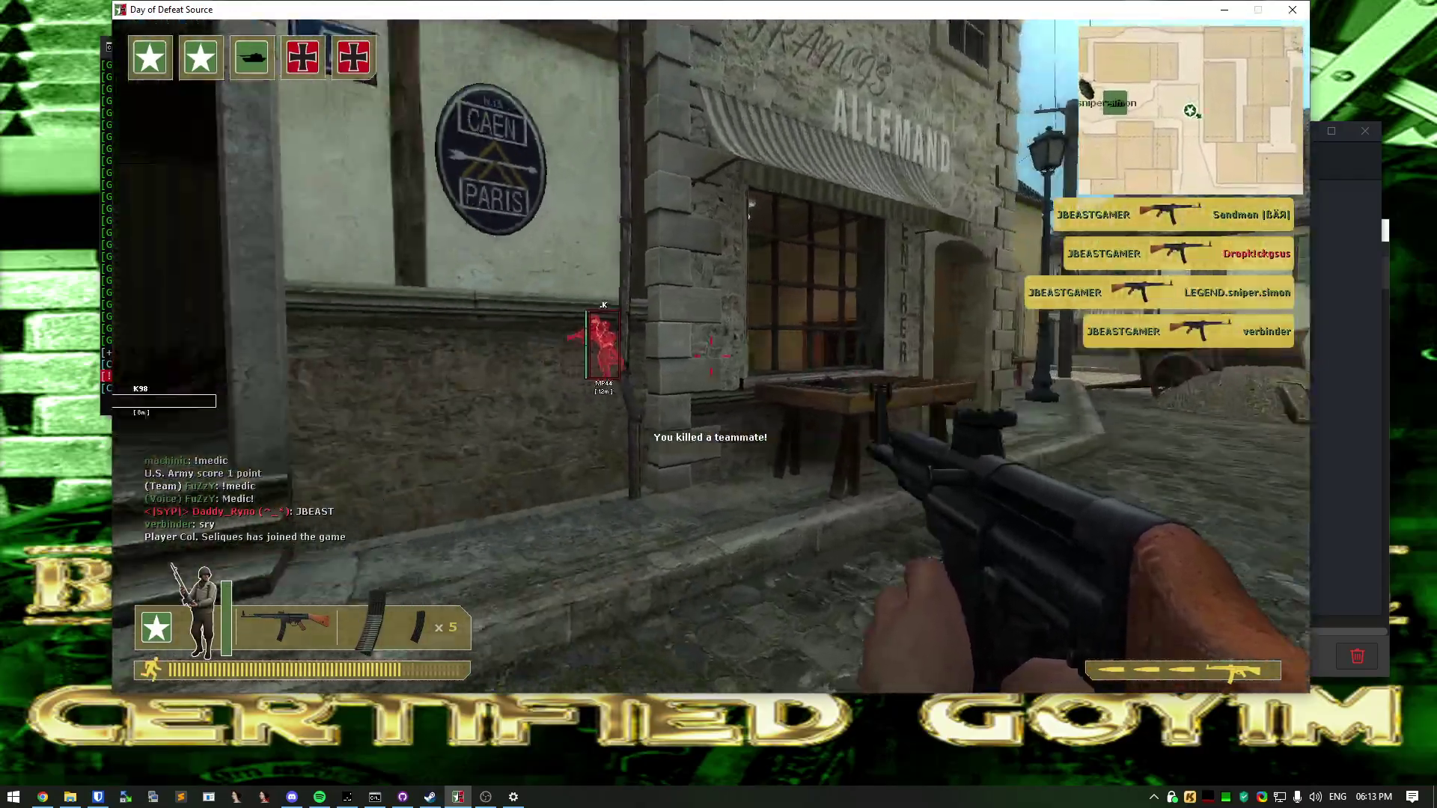
key("w")
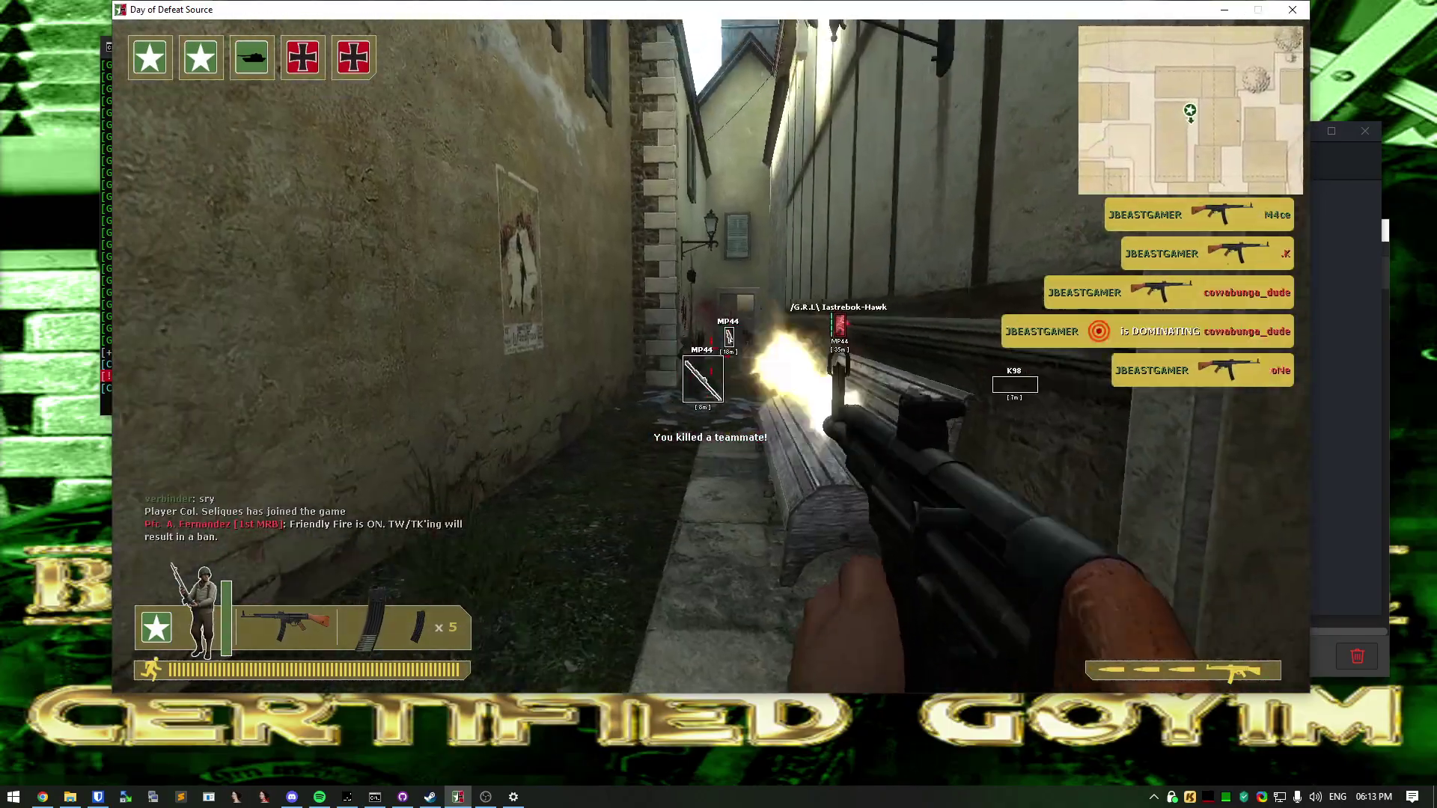
key("w")
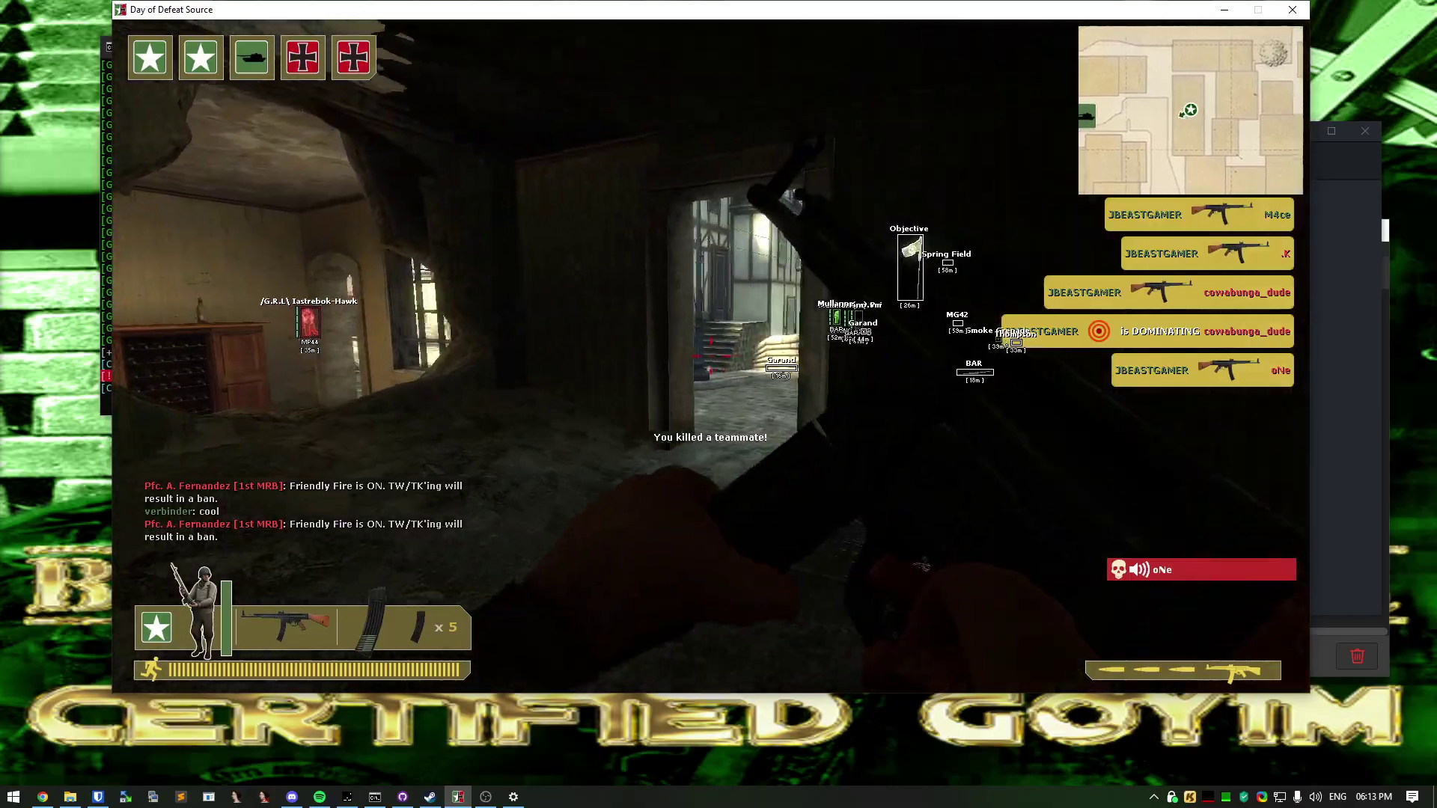
Shoot players down the street and push past the Allemand shop toward the objective
left_click(711, 356)
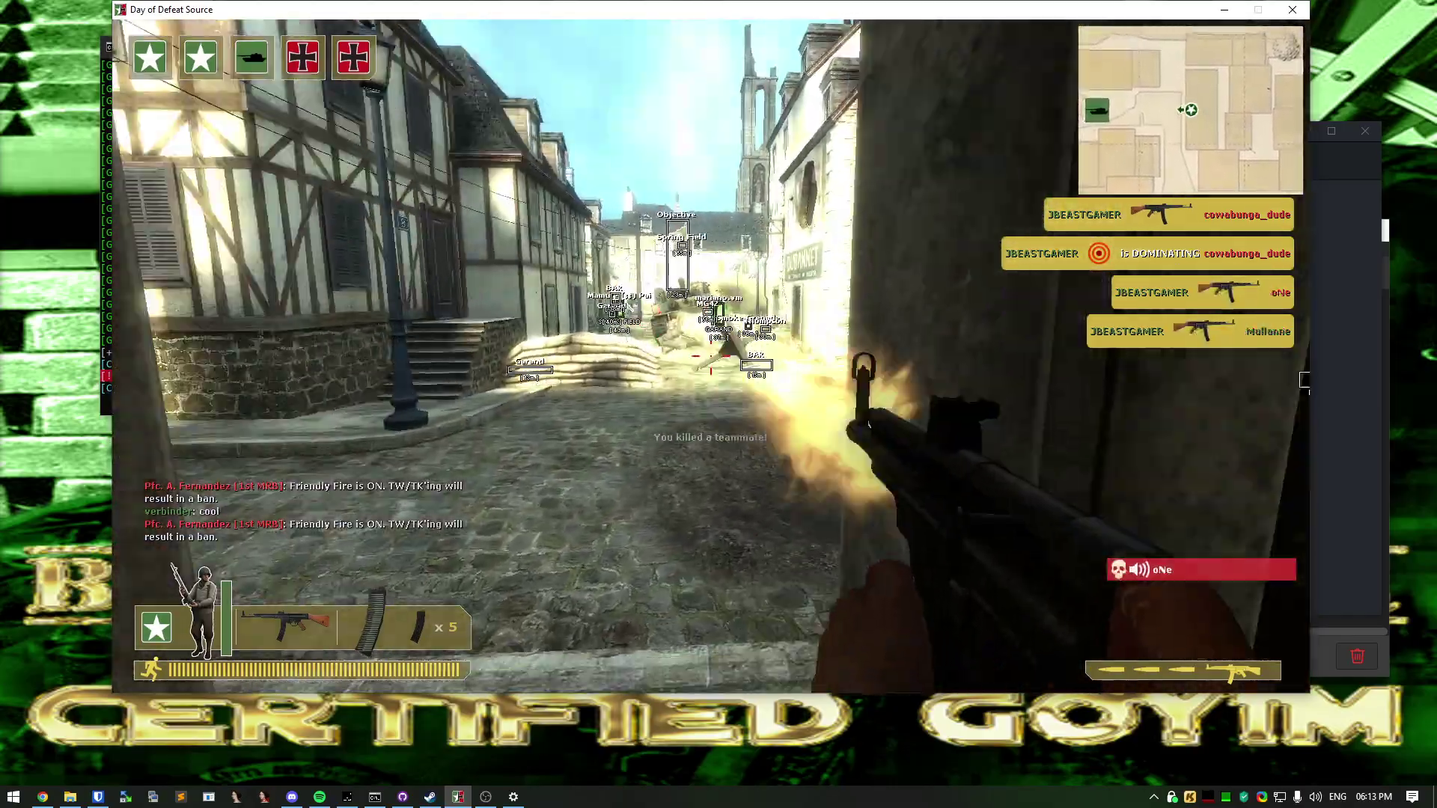
key("w")
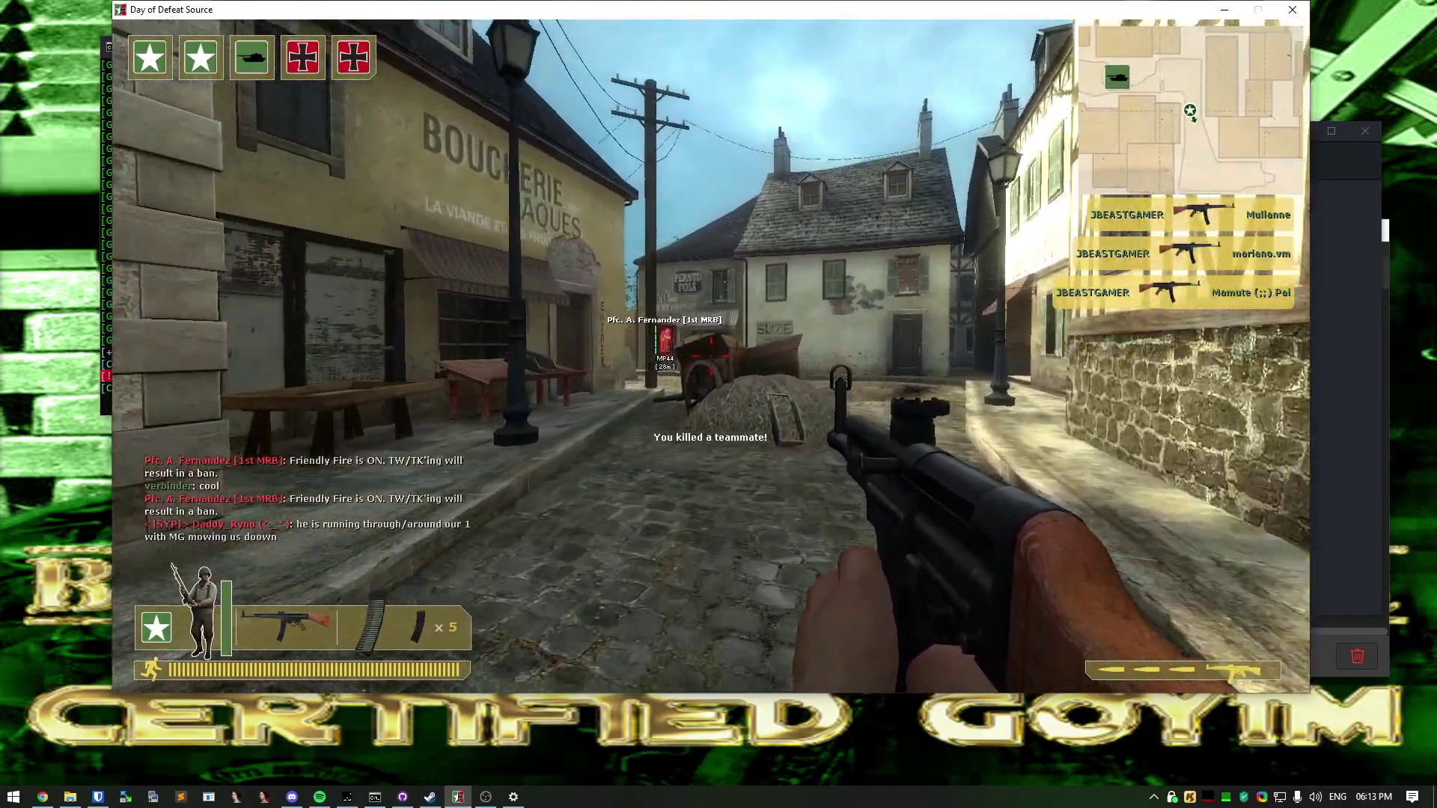
key("w")
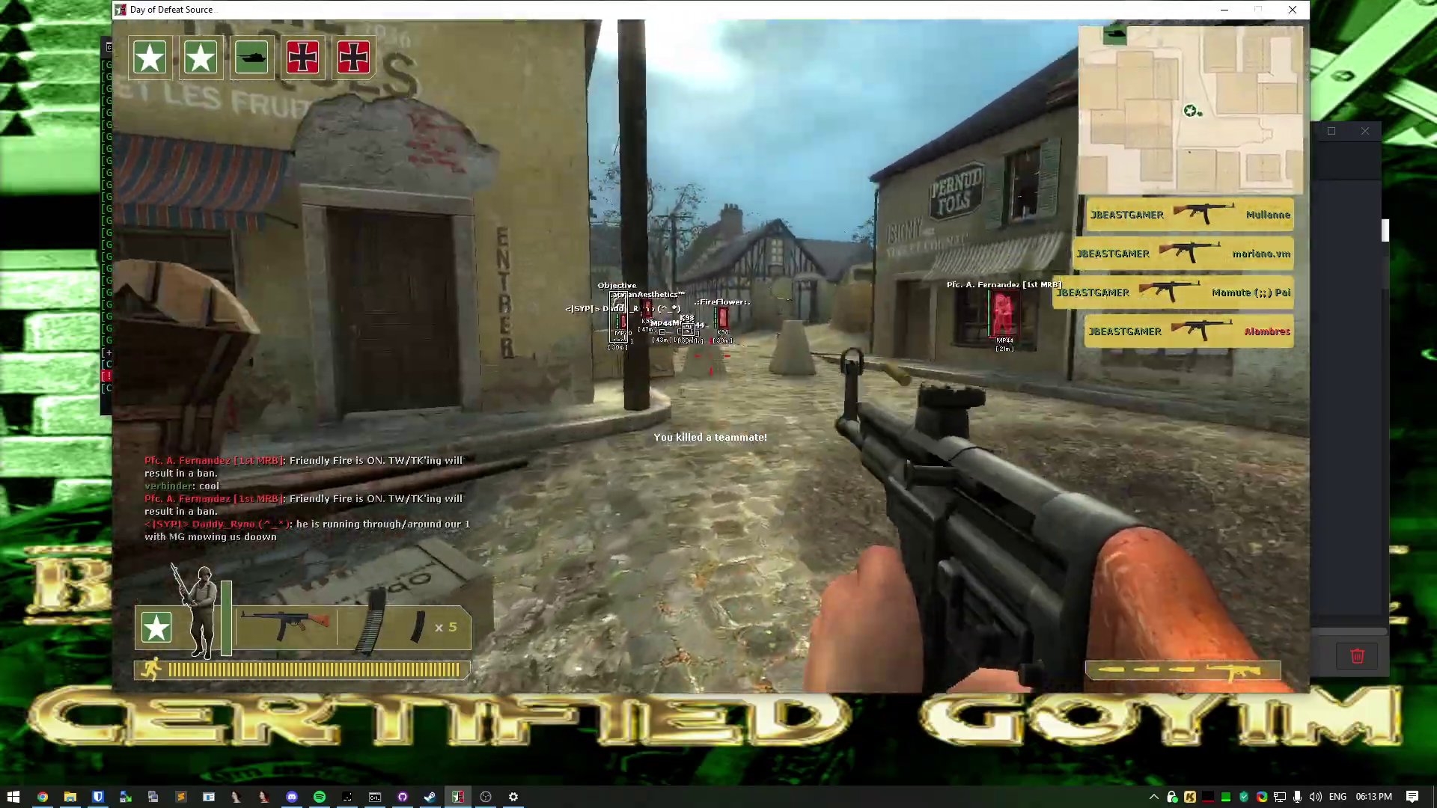
key("w")
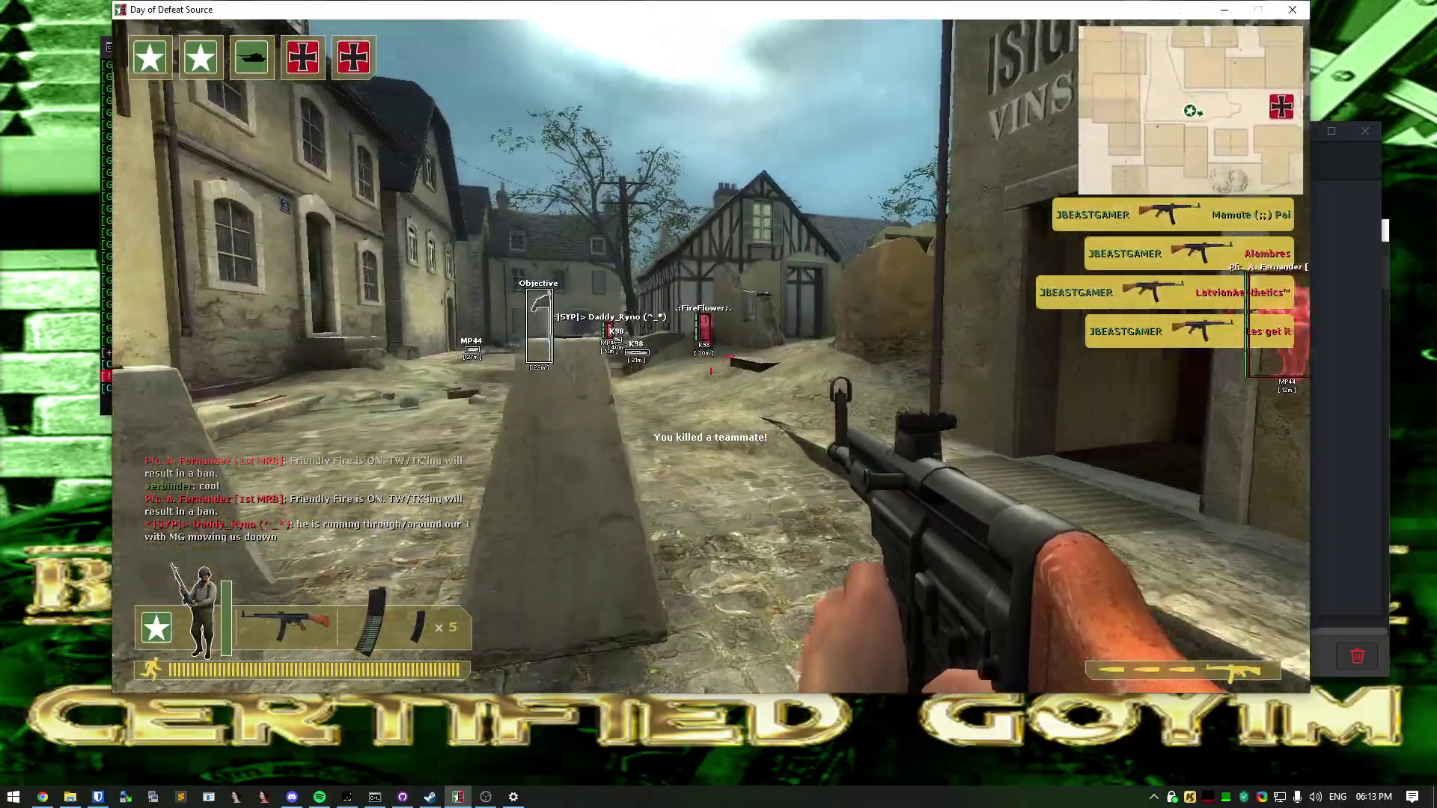